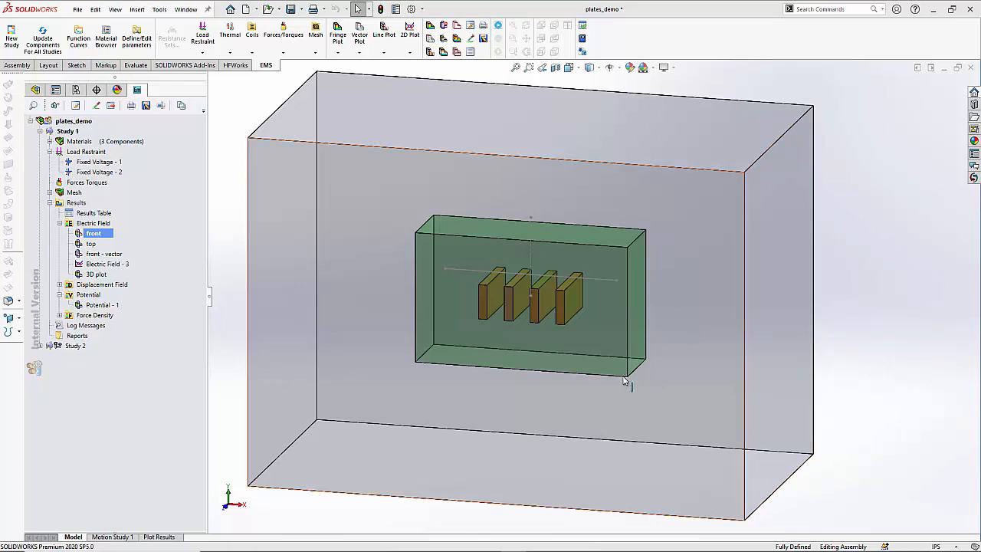
- Measure the spacing between matching faces of the first and third plates, and of the second and fourth plates
left_click(498, 310)
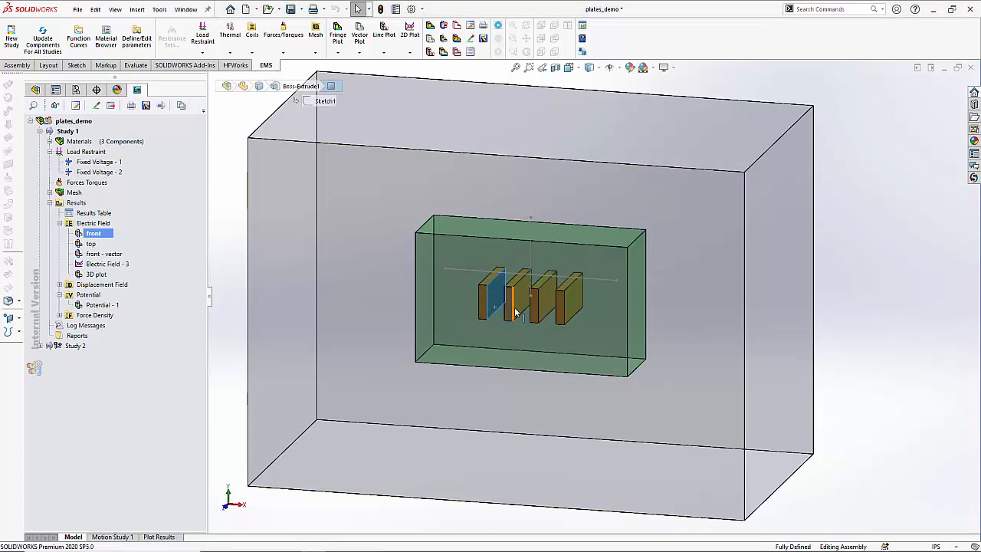
left_click(546, 313, "ctrl")
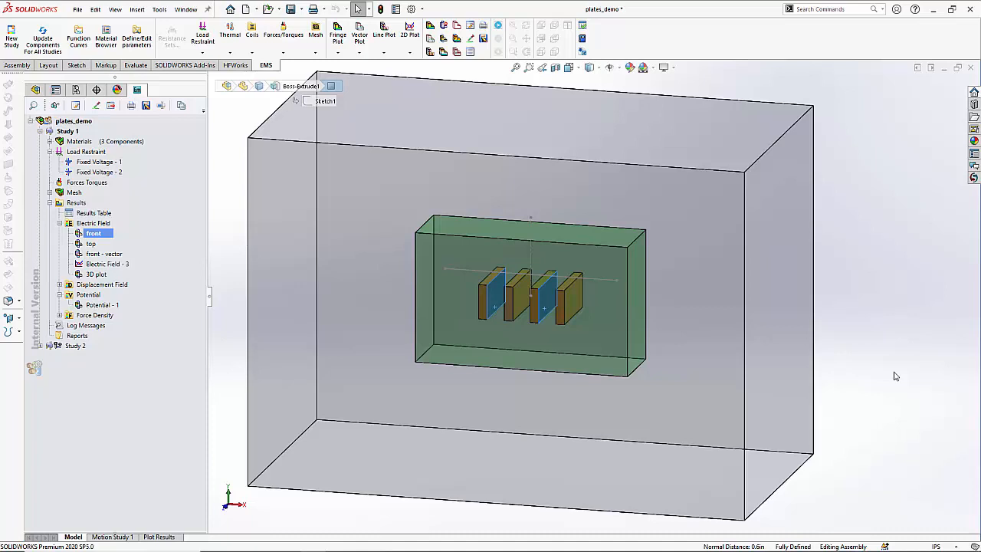
left_click(520, 308)
left_click(571, 307, "ctrl")
left_click(972, 495)
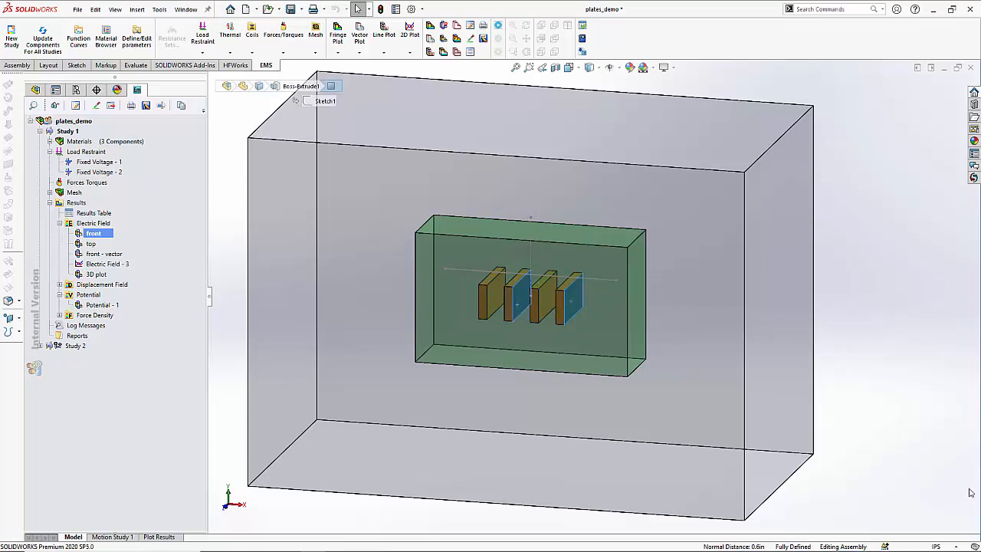
left_click(892, 365)
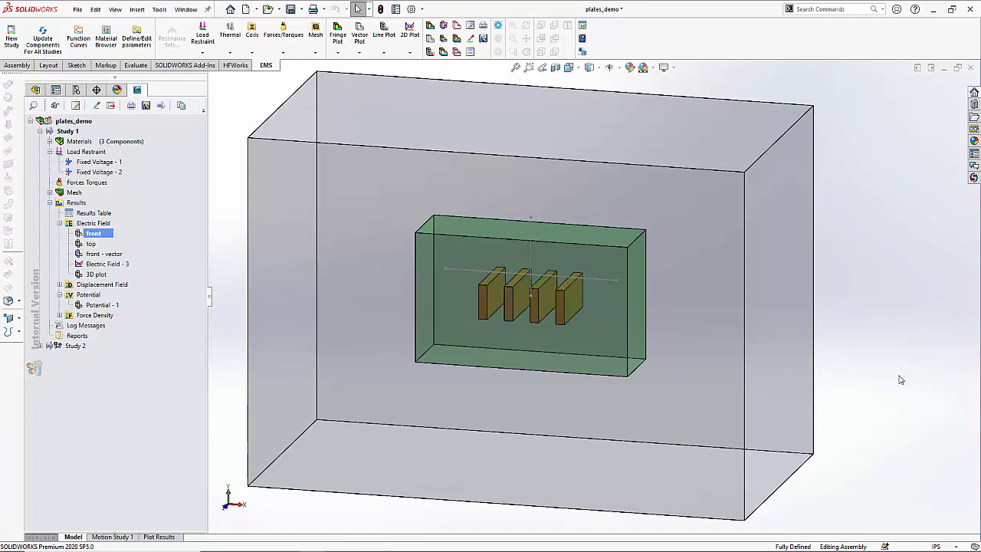
right_click(88, 126)
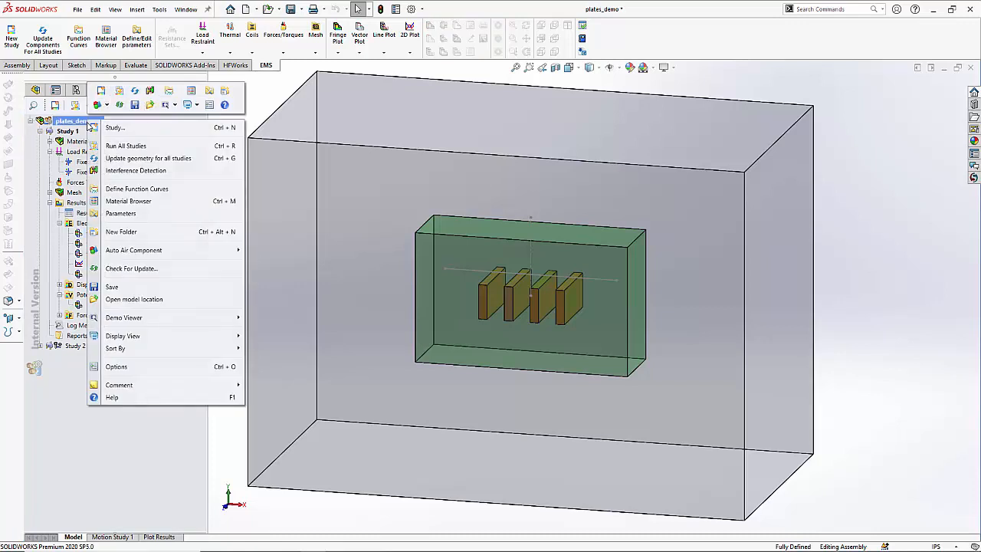
left_click(109, 132)
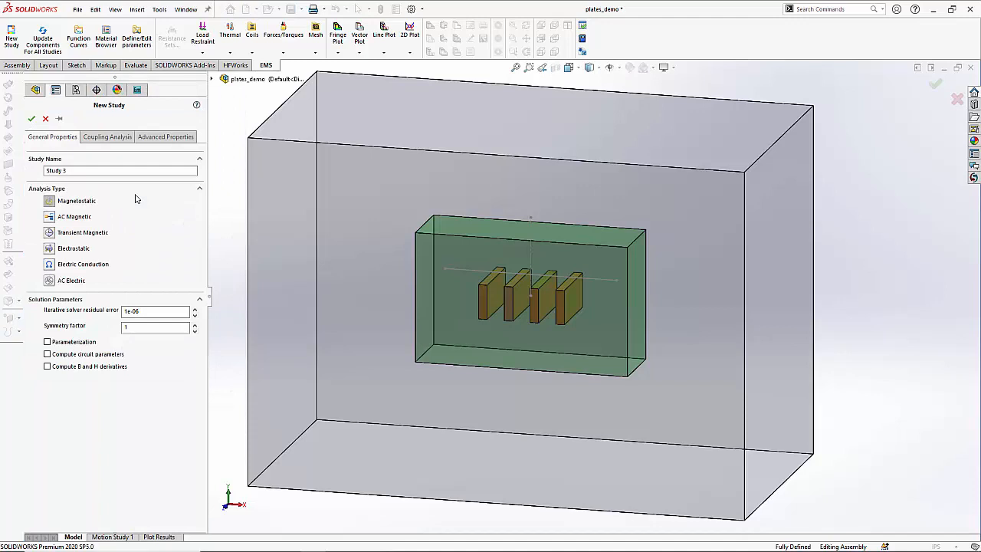
left_click(48, 249)
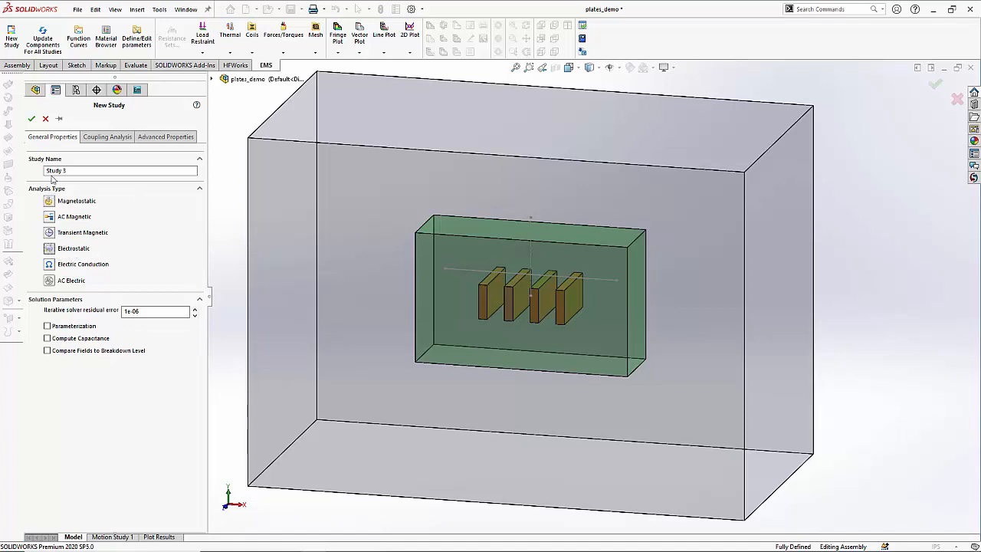
left_click(45, 120)
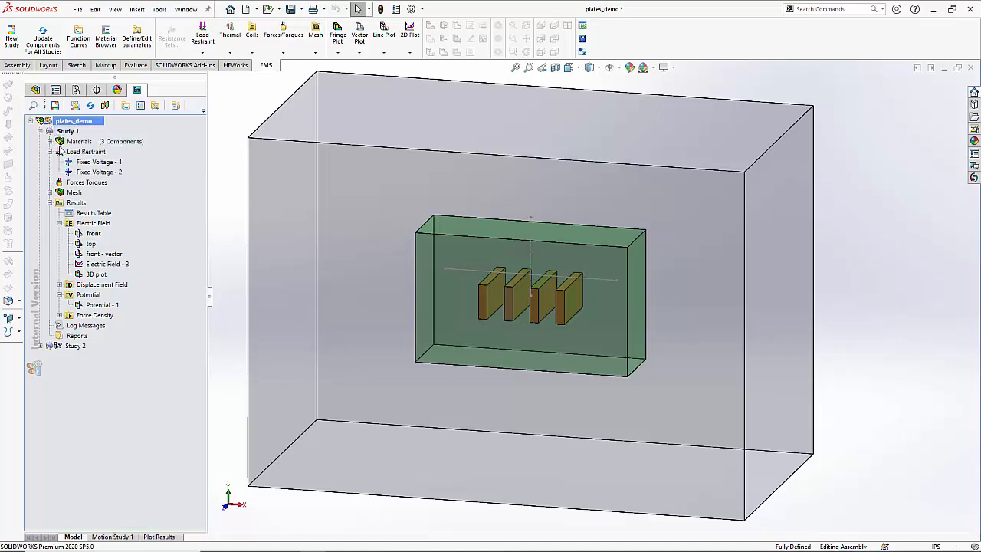
- Examine the material assignments in Study 1 and browse the conductor materials available for the plates in the EMS Materials library
left_click(49, 142)
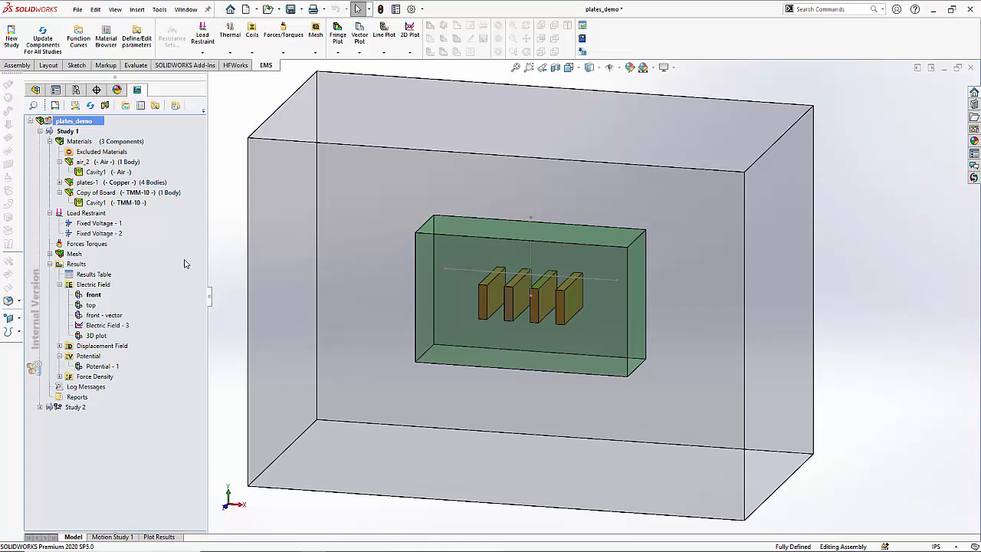
left_click(134, 184)
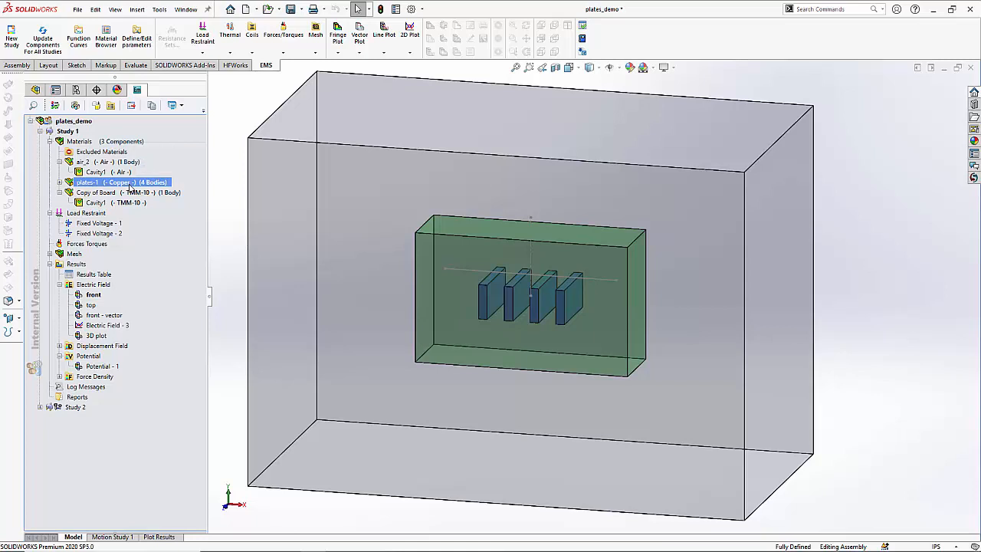
right_click(130, 188)
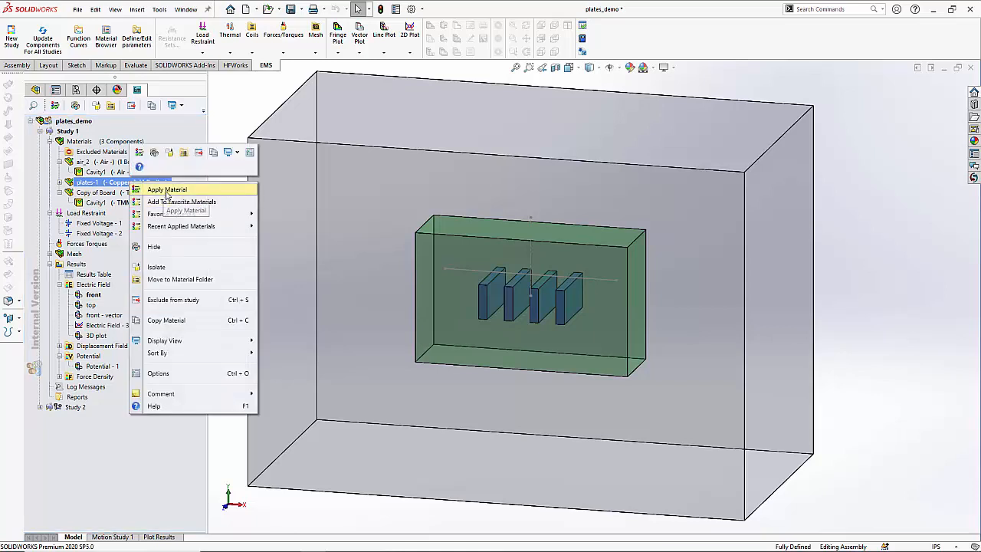
left_click(165, 190)
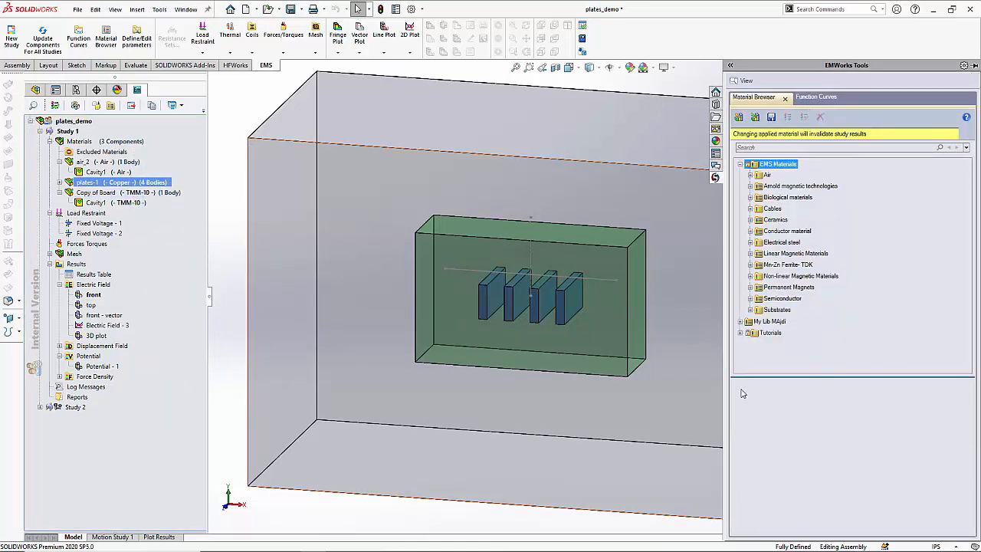
left_click_drag(724, 395, 598, 390)
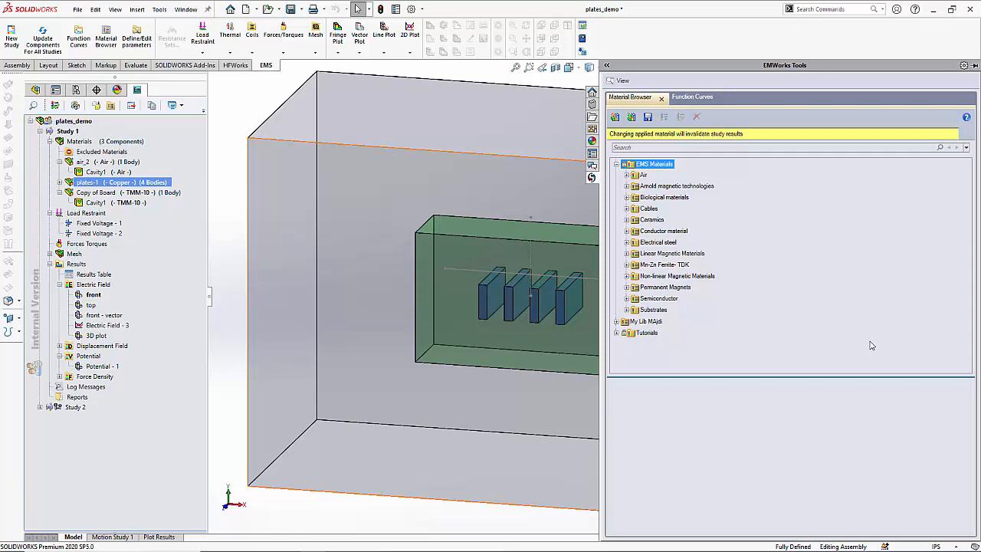
left_click(626, 232)
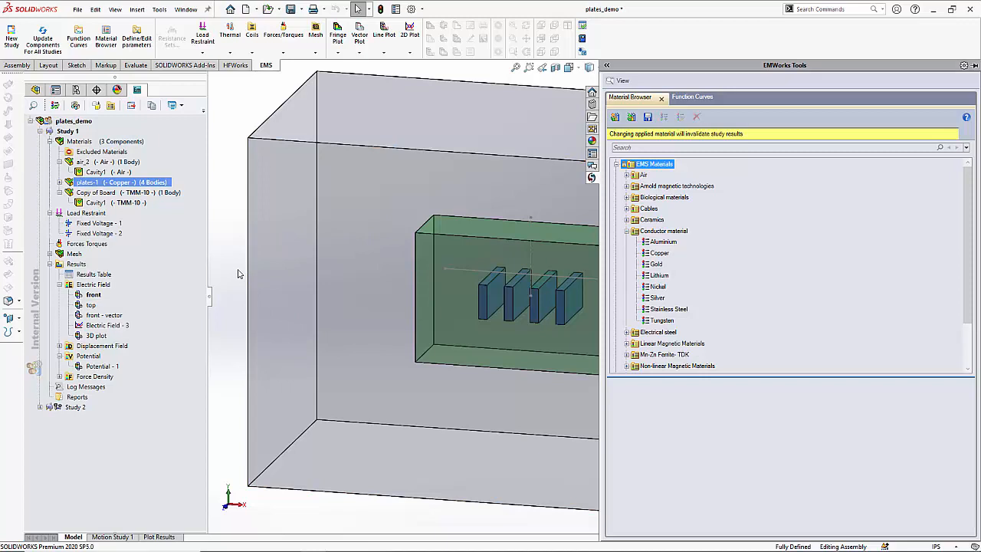
- Review the material properties of the Copy of Board cavity, and highlight the air_2 component in the model
left_click(129, 204)
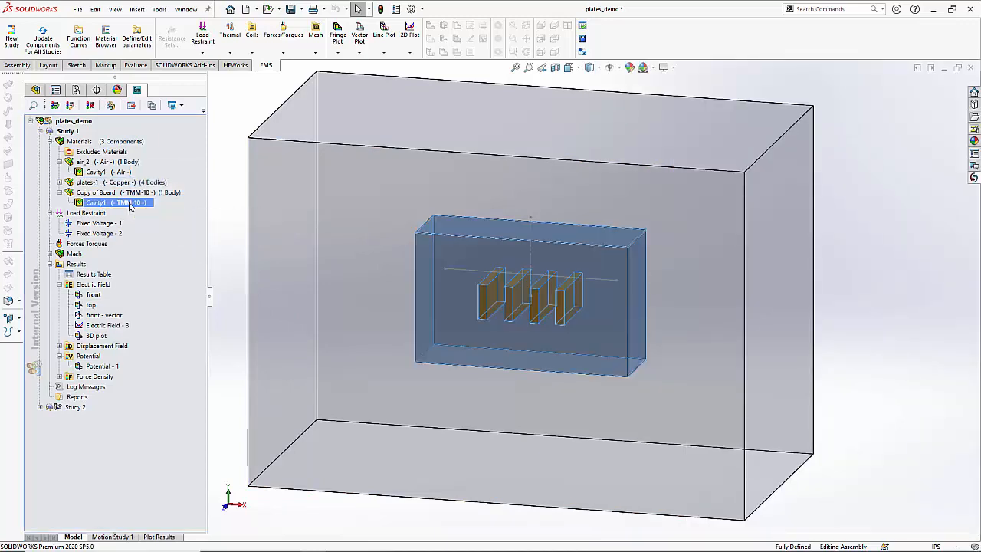
right_click(130, 204)
left_click(164, 220)
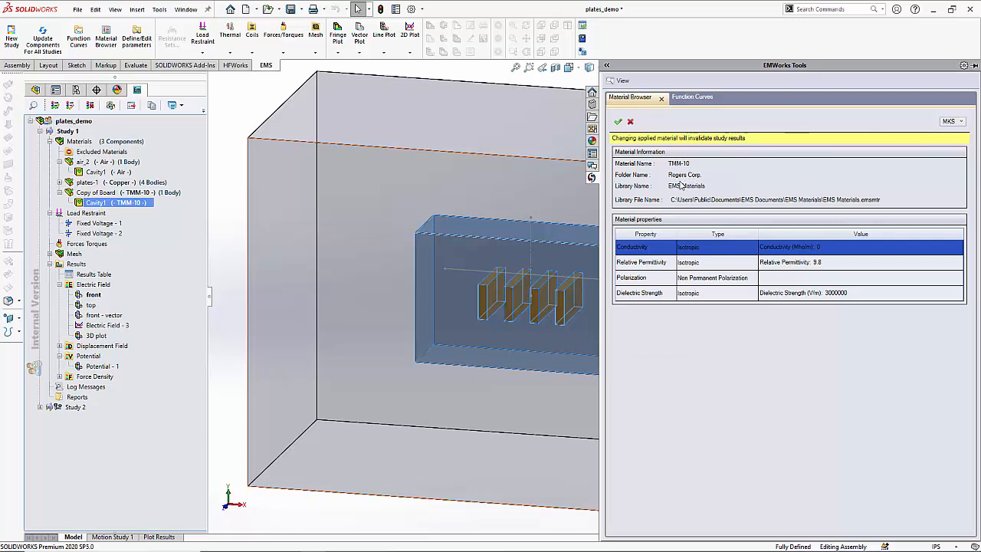
left_click(630, 121)
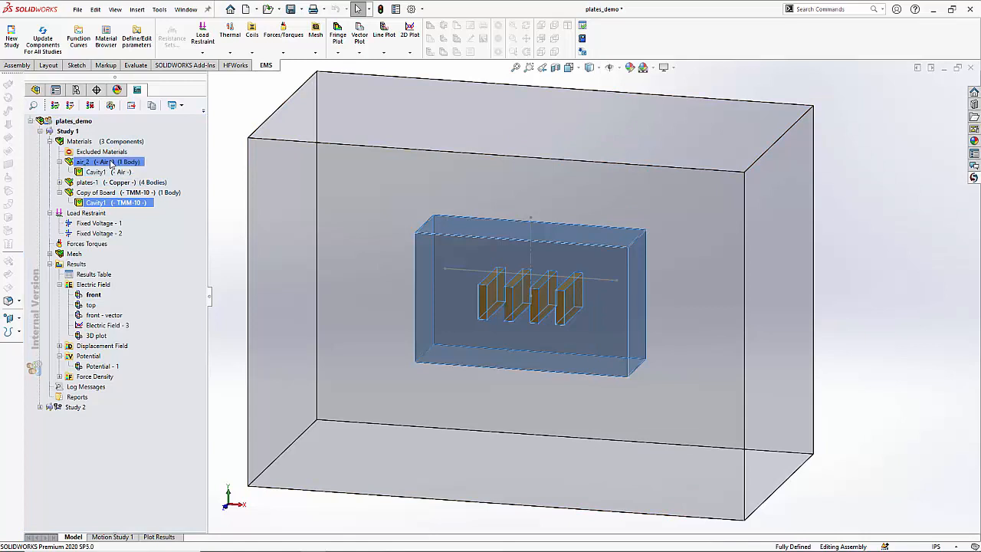
left_click(111, 163)
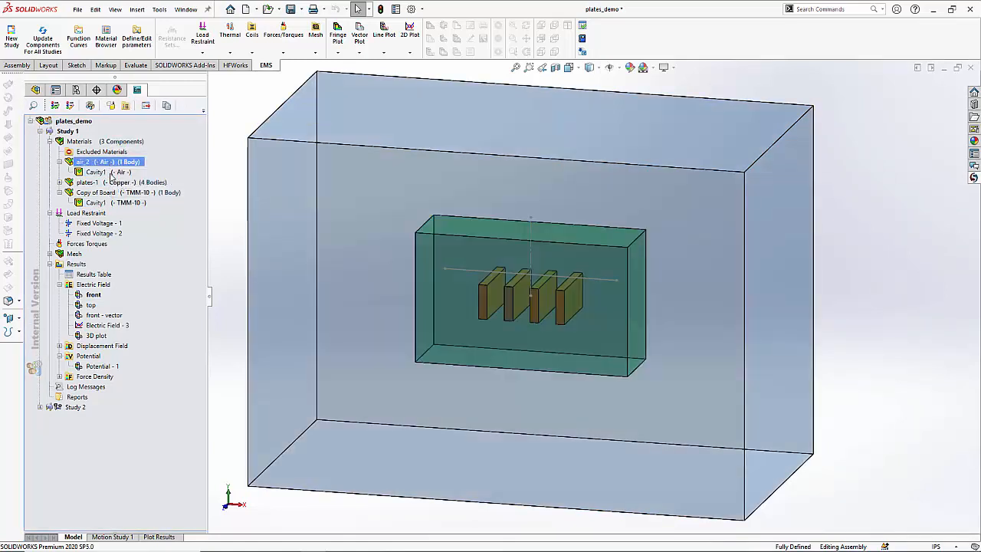
left_click(49, 142)
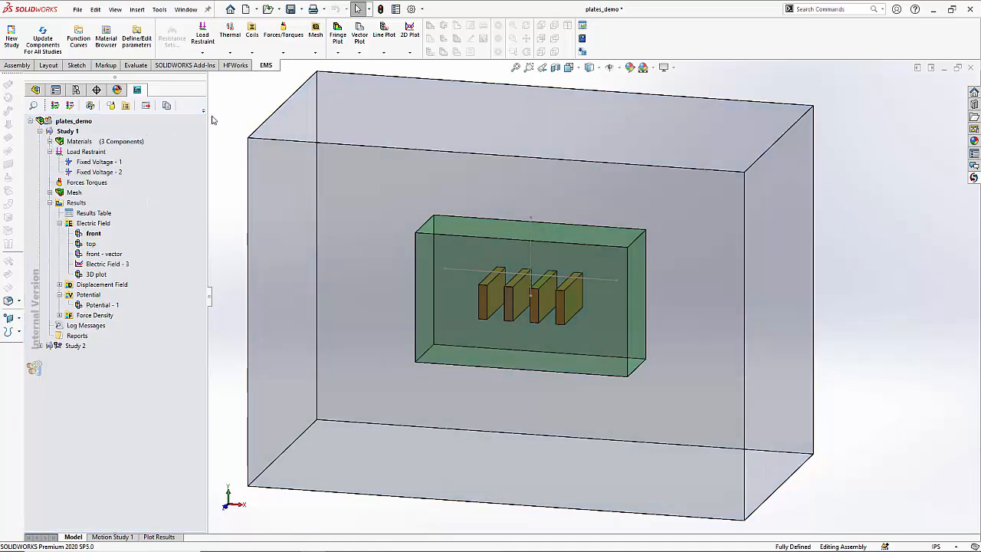
- Review the Fixed Voltage - 1 definition, checking the assigned plate bodies and the applied voltage
left_click(102, 162)
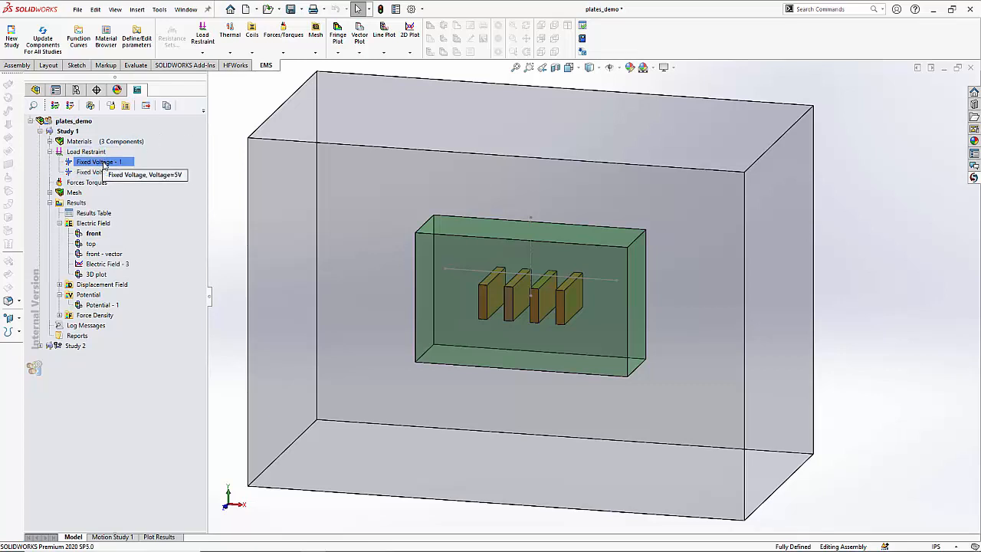
right_click(103, 165)
left_click(129, 188)
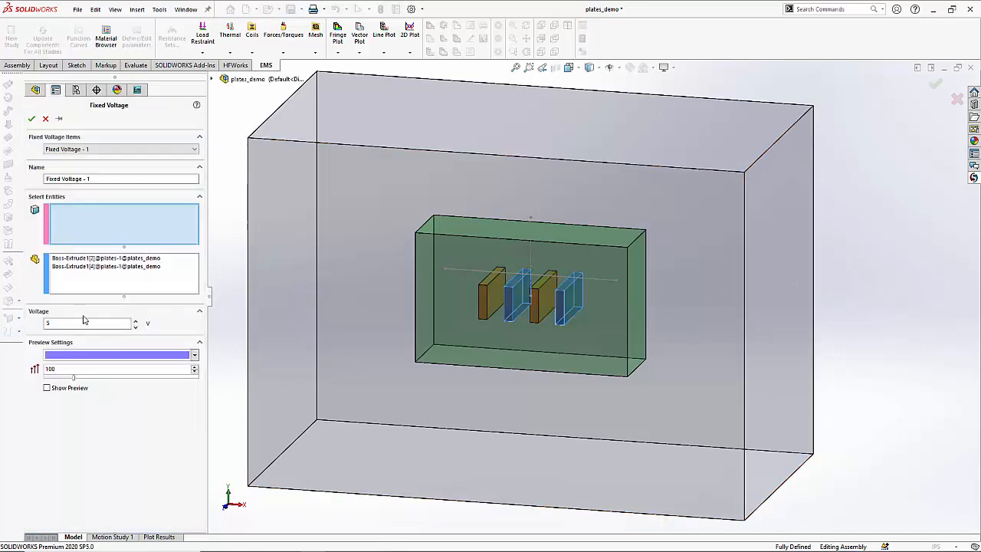
left_click(119, 262)
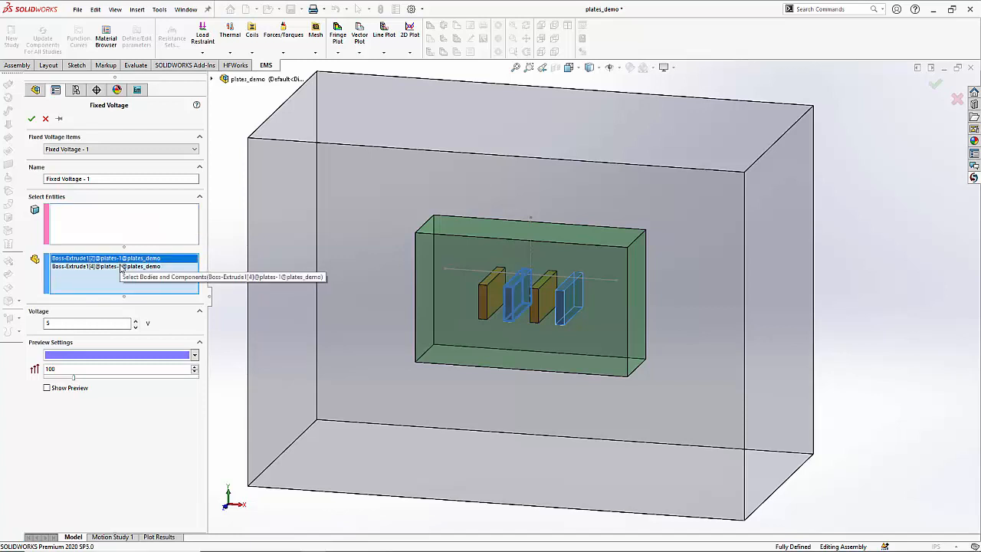
left_click(121, 268)
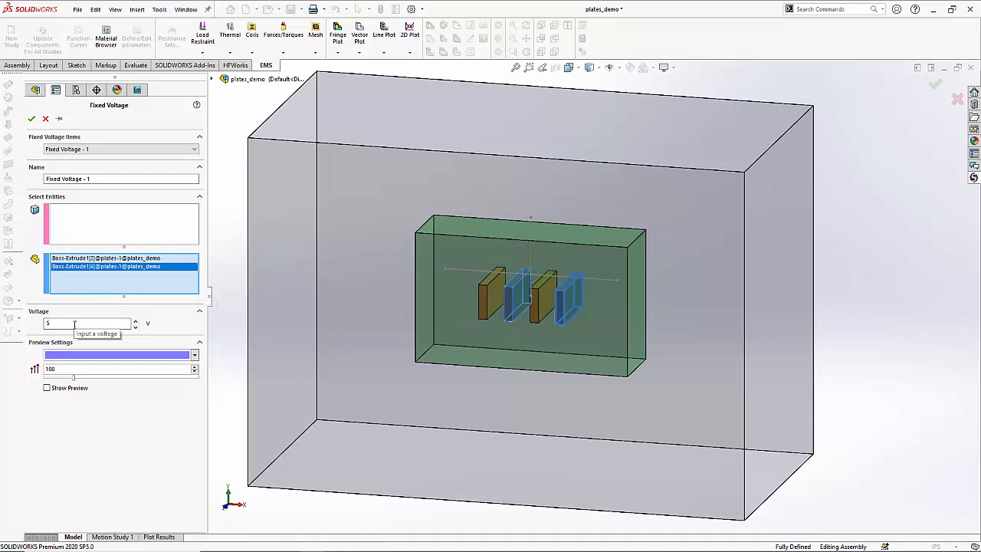
left_click(32, 118)
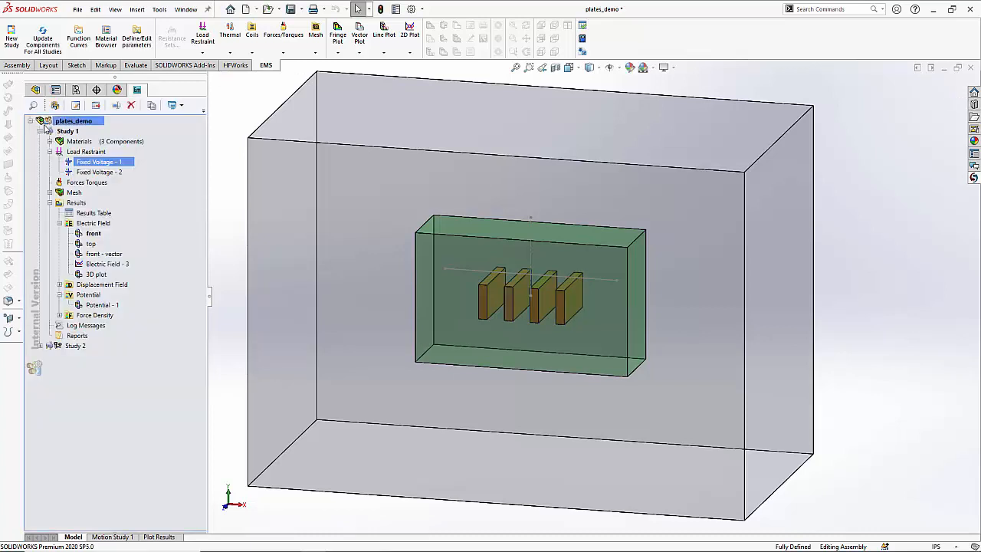
- Review the Fixed Voltage - 2 definition, checking its plate bodies and voltage
right_click(95, 175)
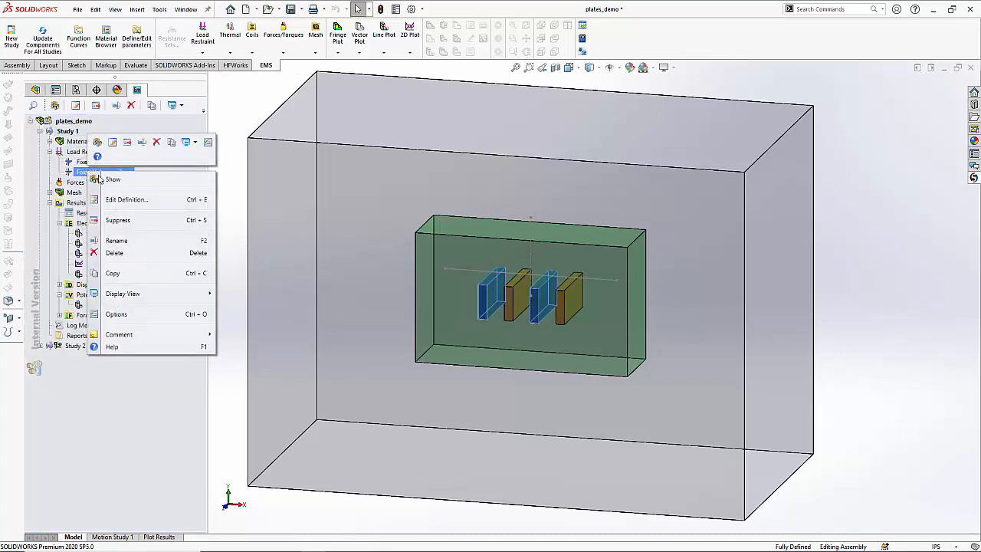
left_click(115, 200)
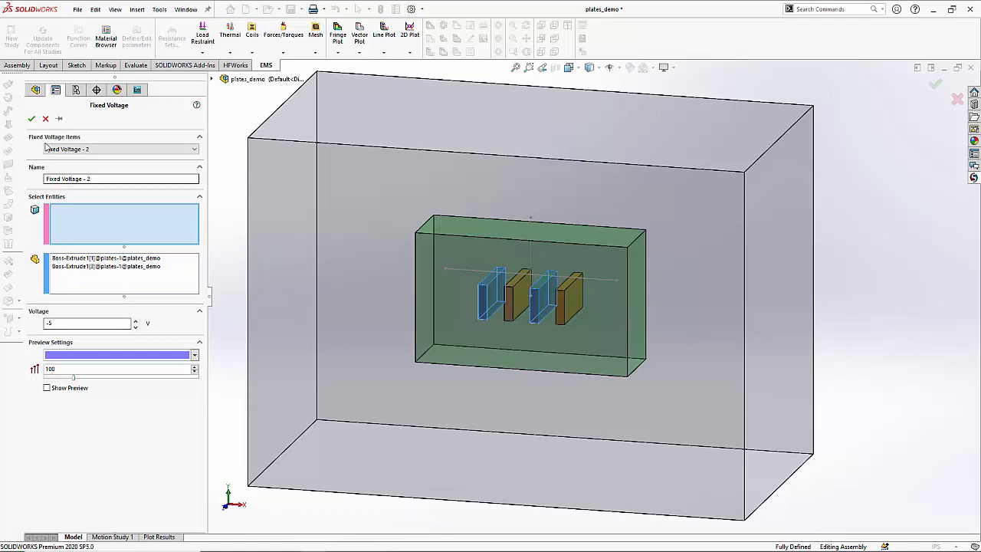
left_click(31, 118)
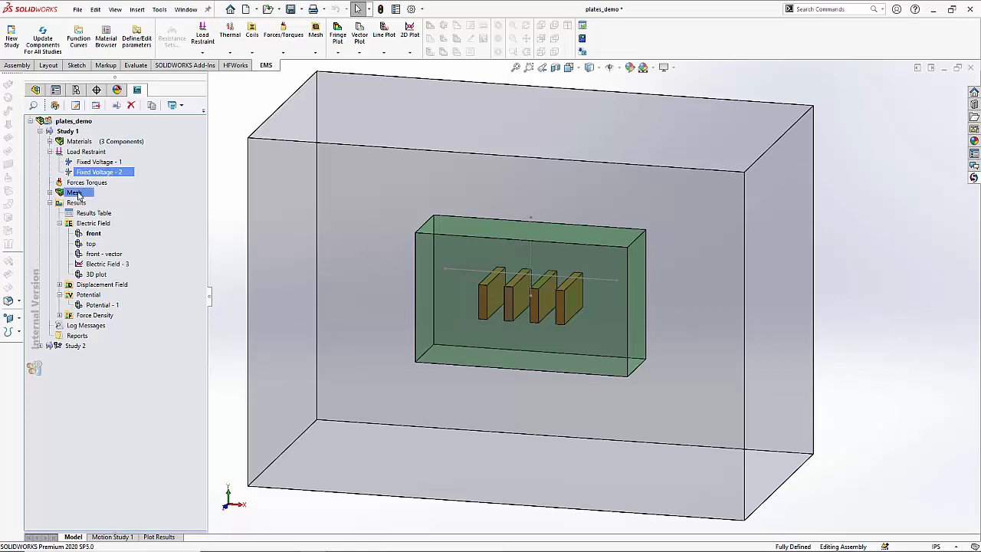
- Show the mesh of Study 1, and examine the front electric field plot around the plates
right_click(77, 192)
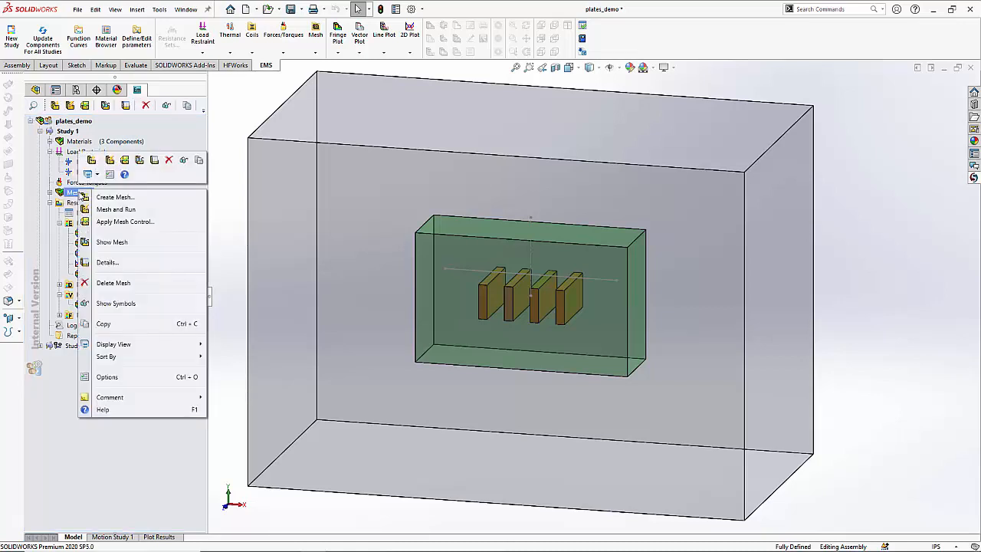
left_click(113, 242)
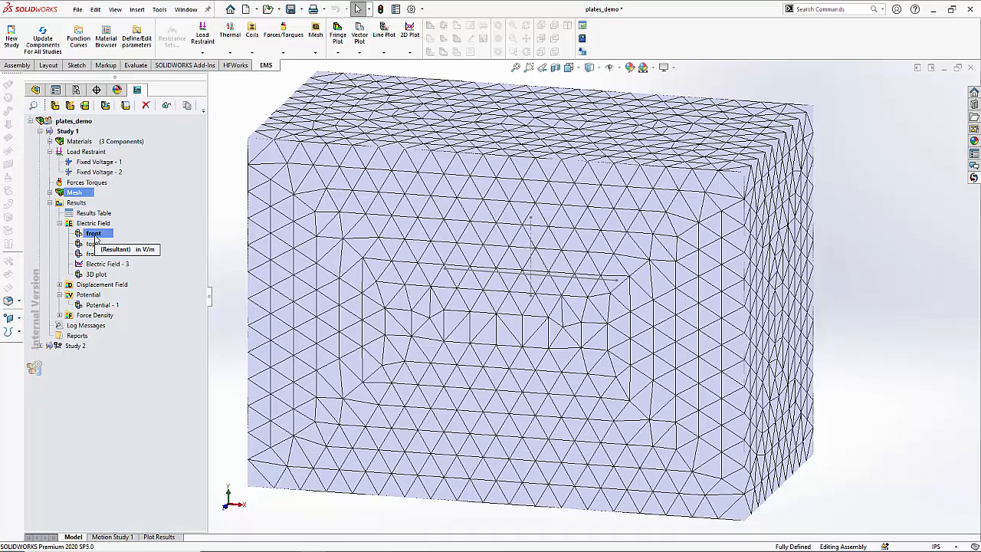
double_click(94, 233)
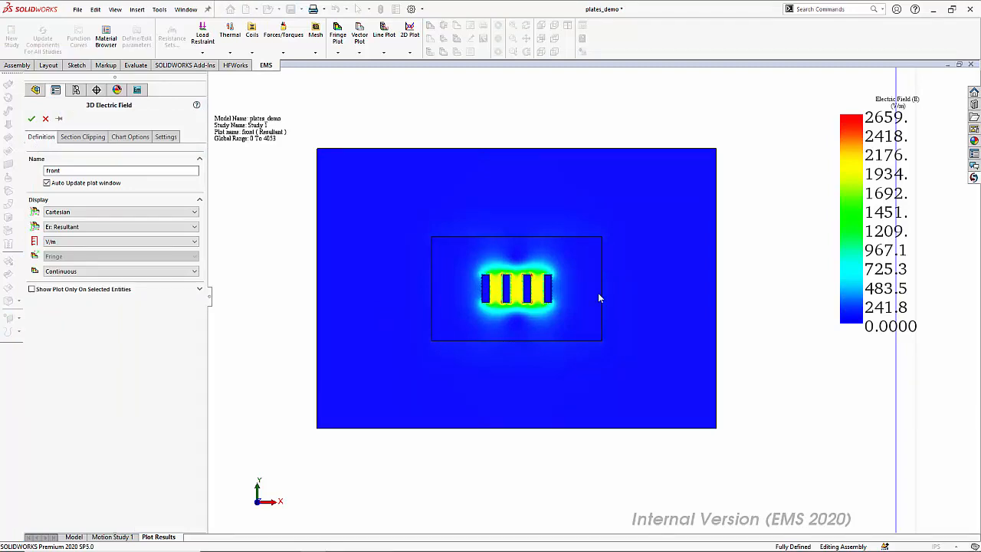
scroll(536, 305, "down", 4)
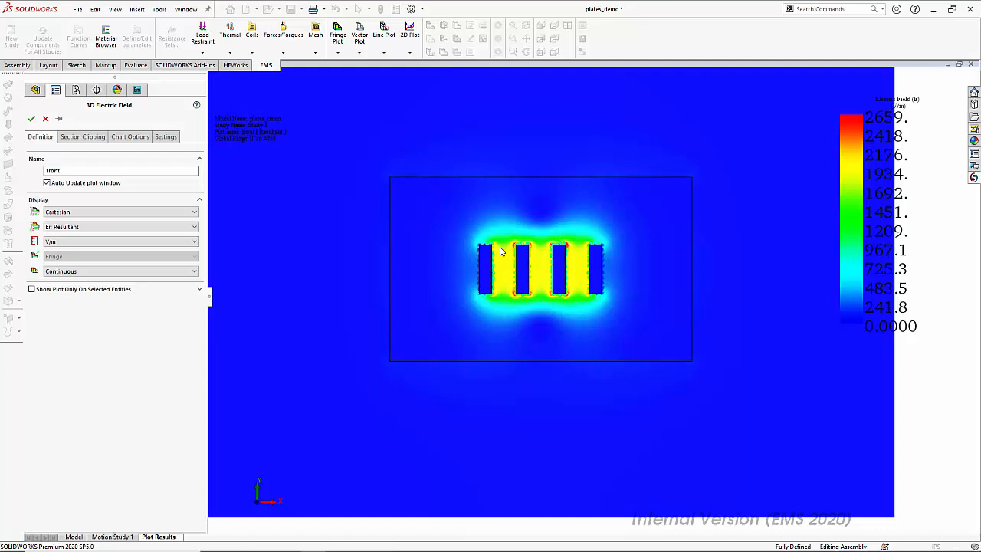
left_click(31, 119)
- Display the top electric field plot and examine the field distribution between the plates
double_click(93, 244)
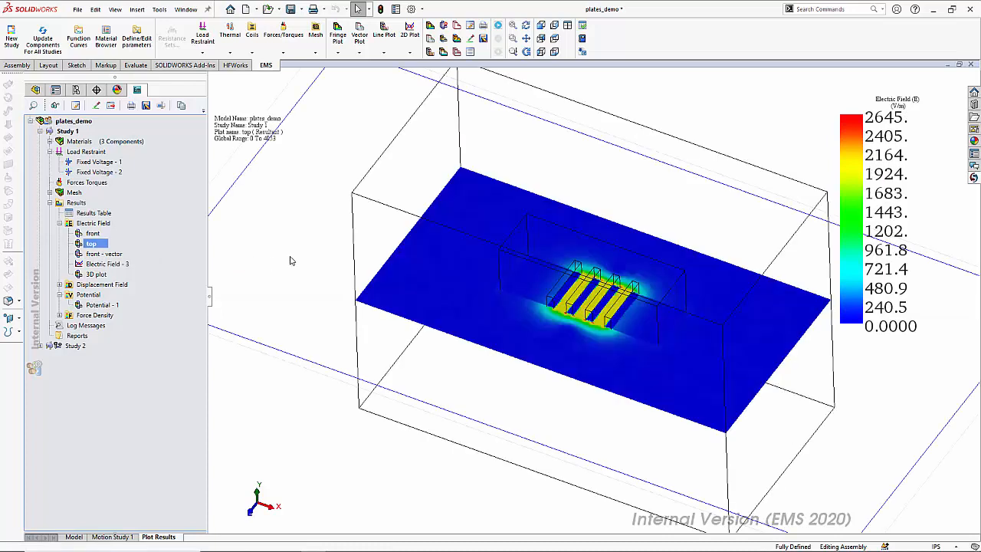
scroll(593, 300, "up", 2)
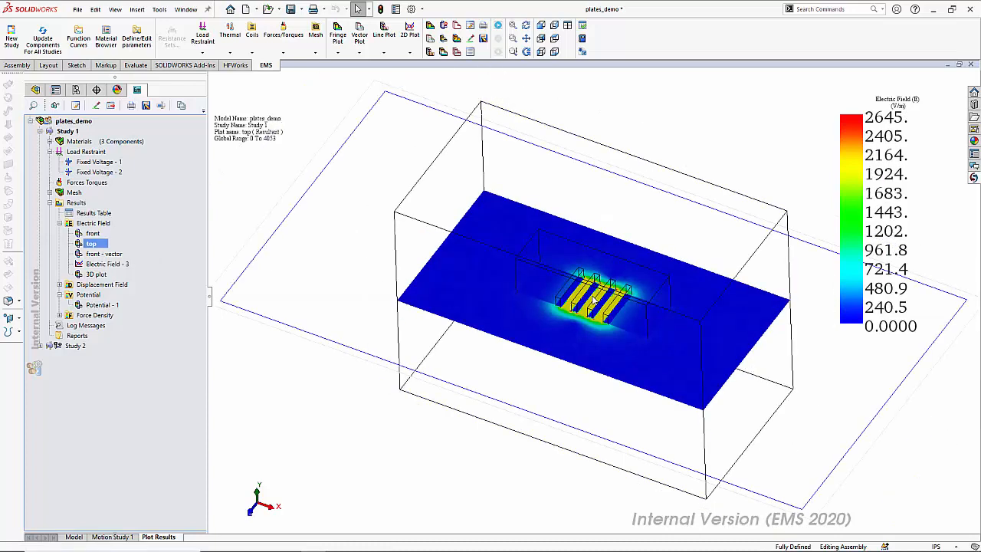
scroll(593, 300, "down", 4)
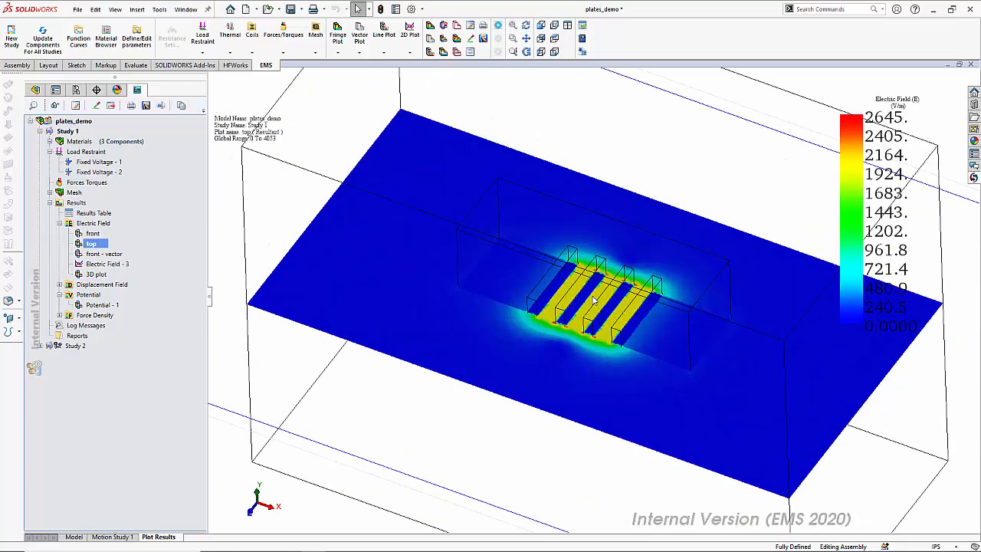
scroll(593, 299, "down", 3)
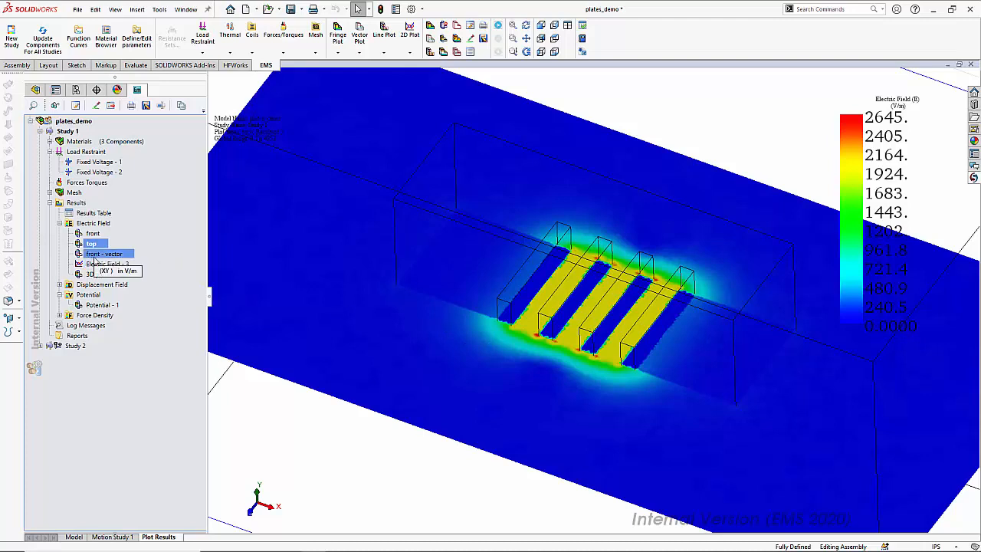
- Display the remaining Study 1 plots in turn, examining the front - vector and 3D electric field plots and Potential - 1
double_click(100, 254)
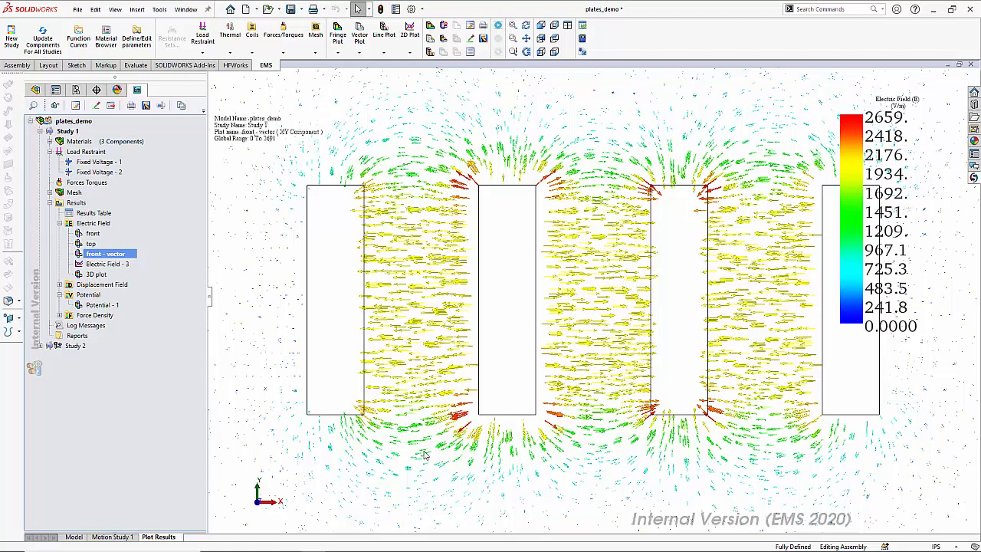
double_click(97, 274)
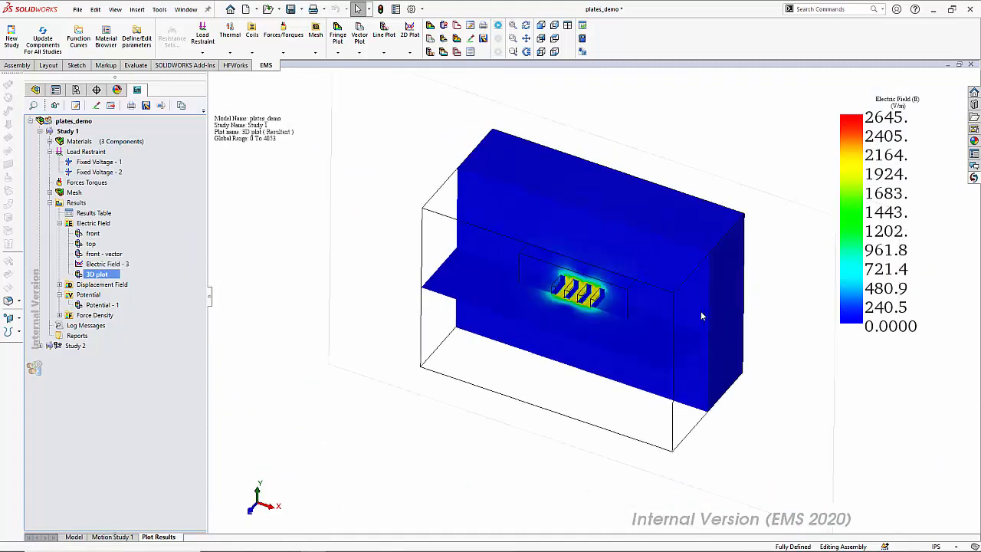
scroll(700, 310, "down", 8)
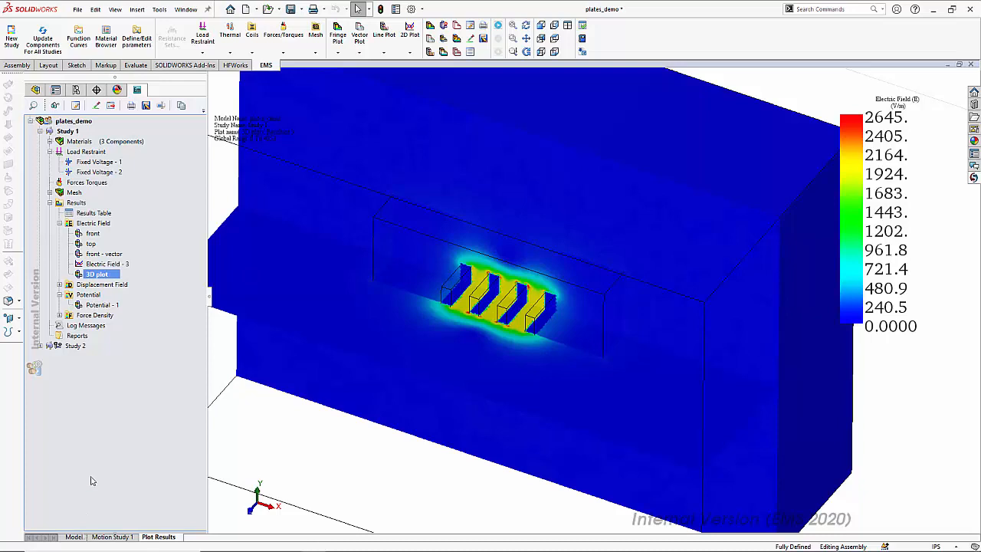
double_click(103, 305)
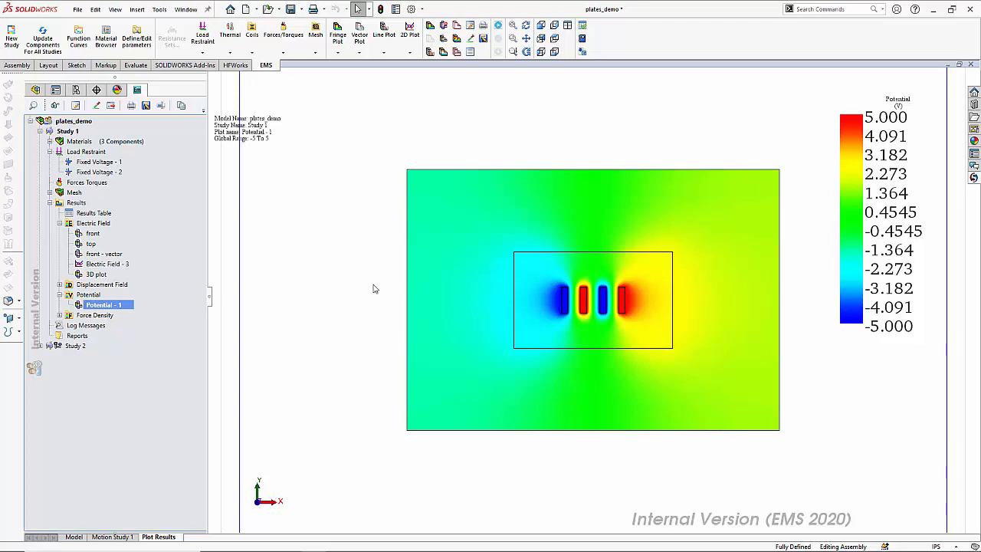
- Return to the model in front view and check the coordinates of both endpoints of the horizontal sketch line above the plates
left_click(69, 537)
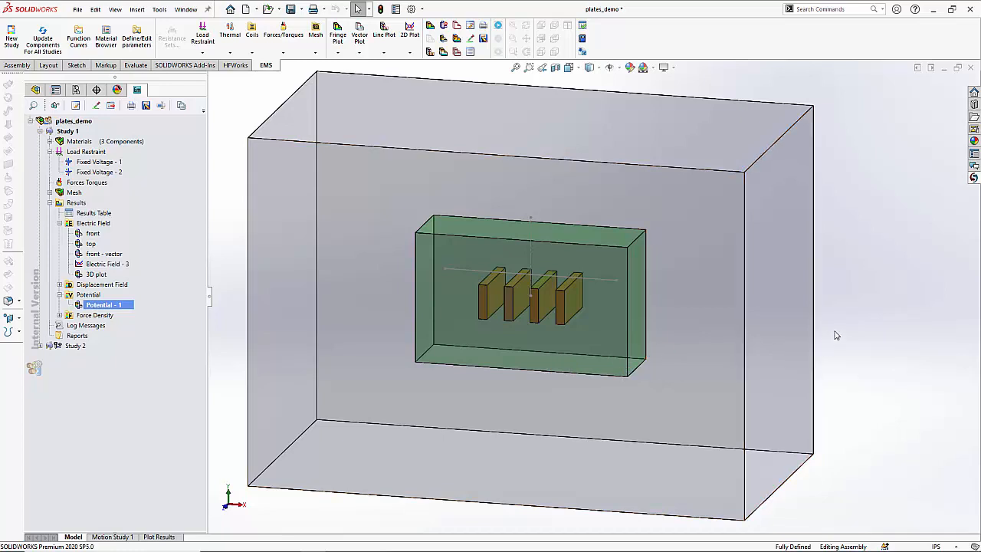
key("space")
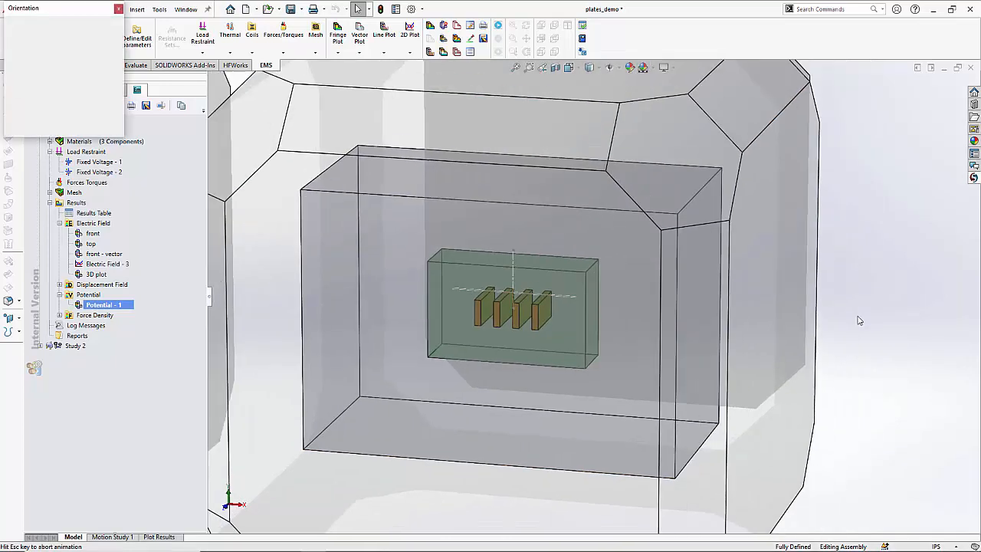
key("Escape")
key("ctrl+1")
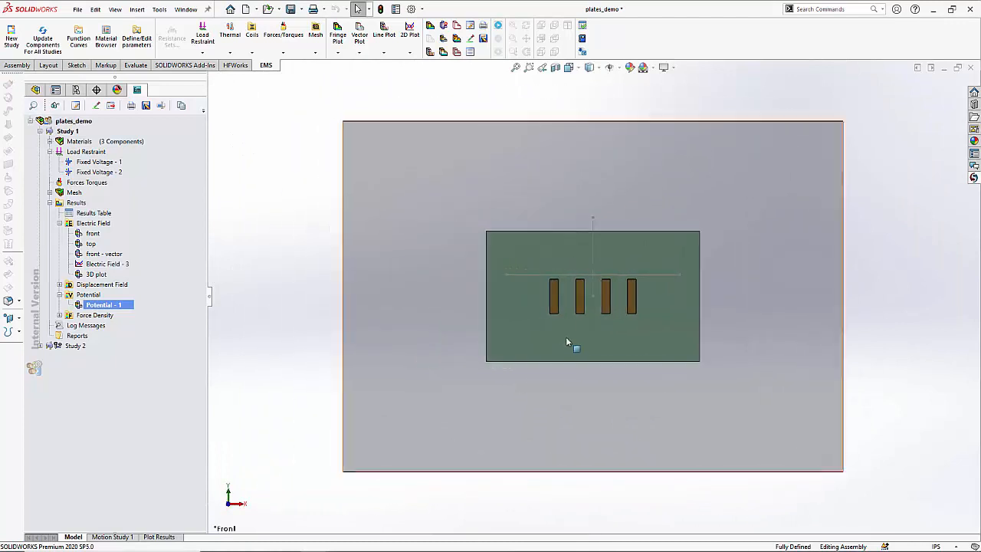
scroll(610, 291, "down", 3)
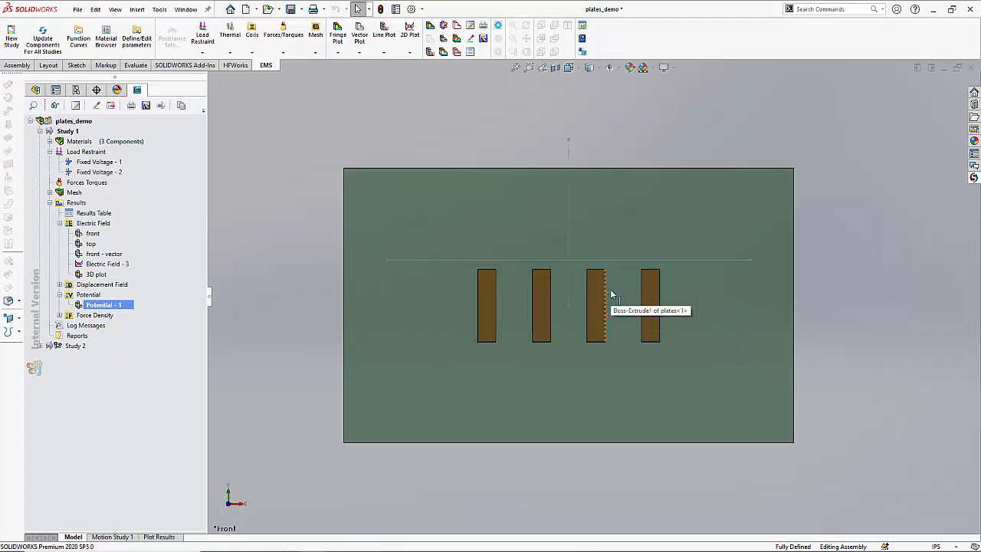
left_click(388, 260)
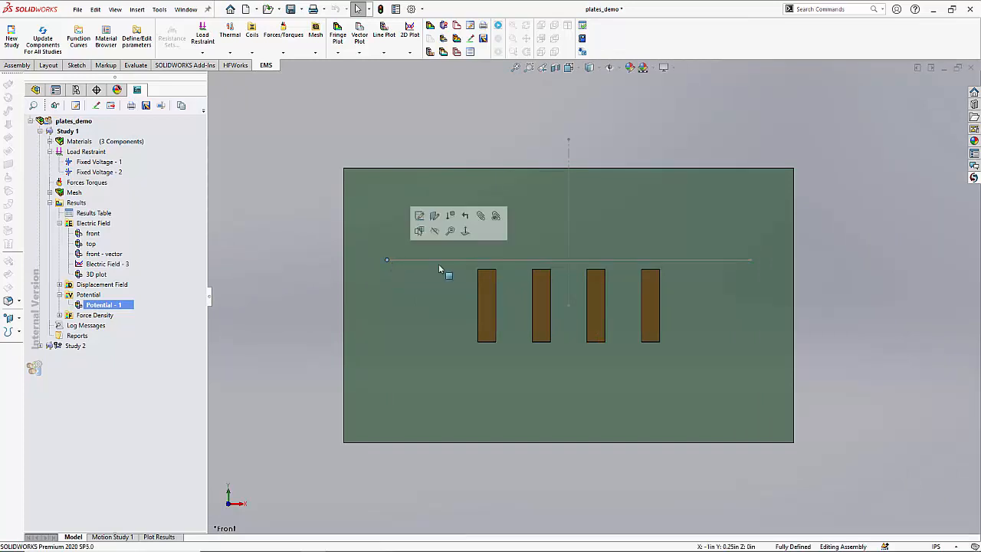
left_click(751, 260)
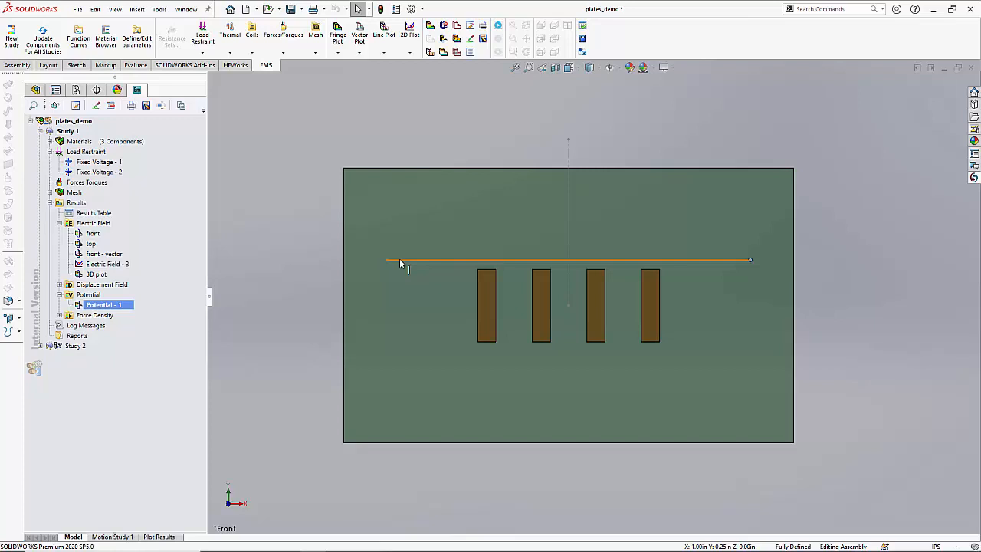
- Review the definition of the 2D plot Electric Field - 3, checking its two imported points, and accept it to plot the chart
right_click(124, 264)
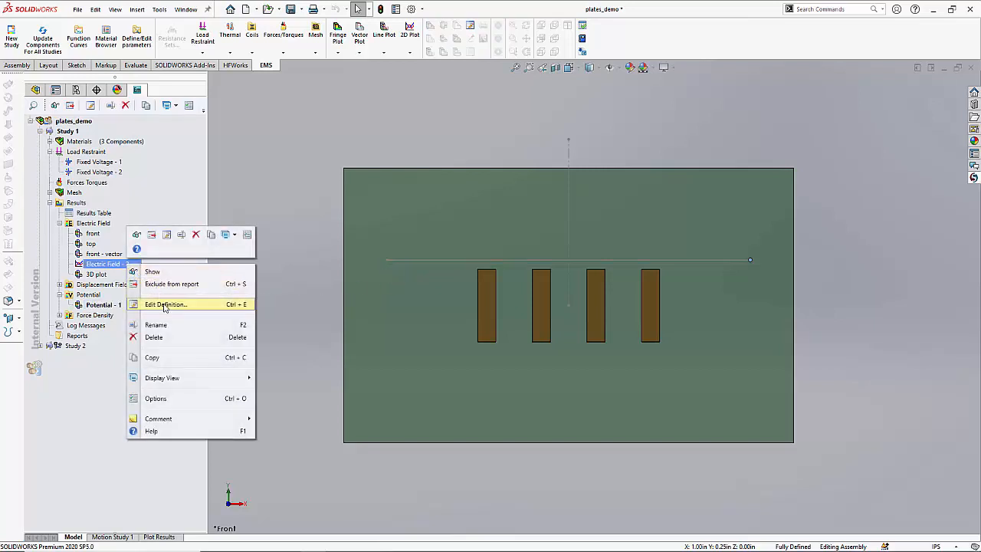
left_click(164, 305)
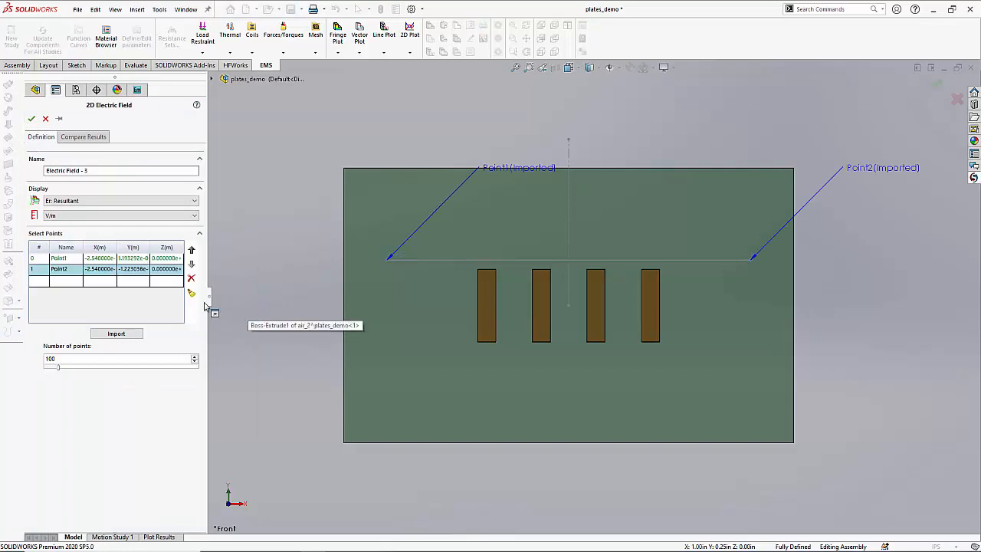
left_click(71, 263)
left_click(74, 270)
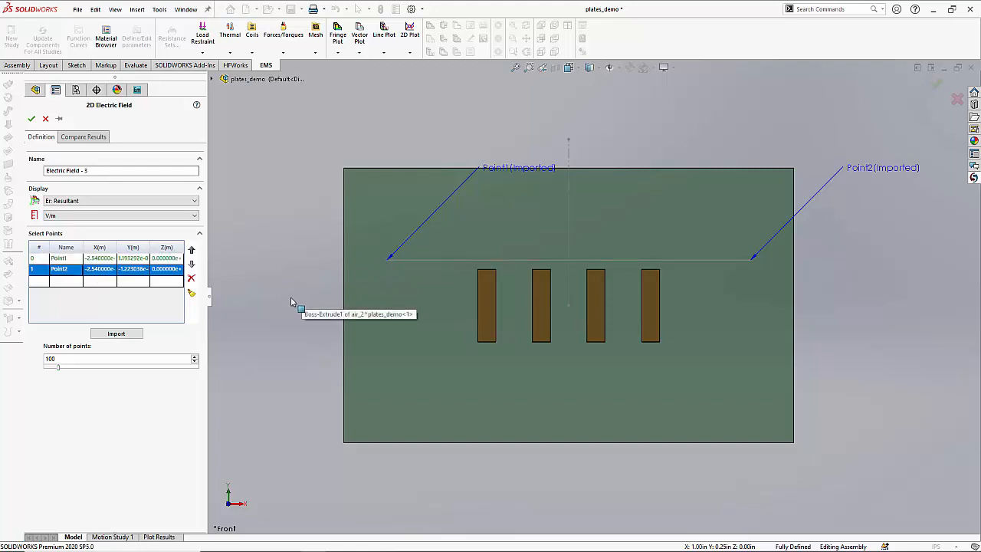
left_click(32, 121)
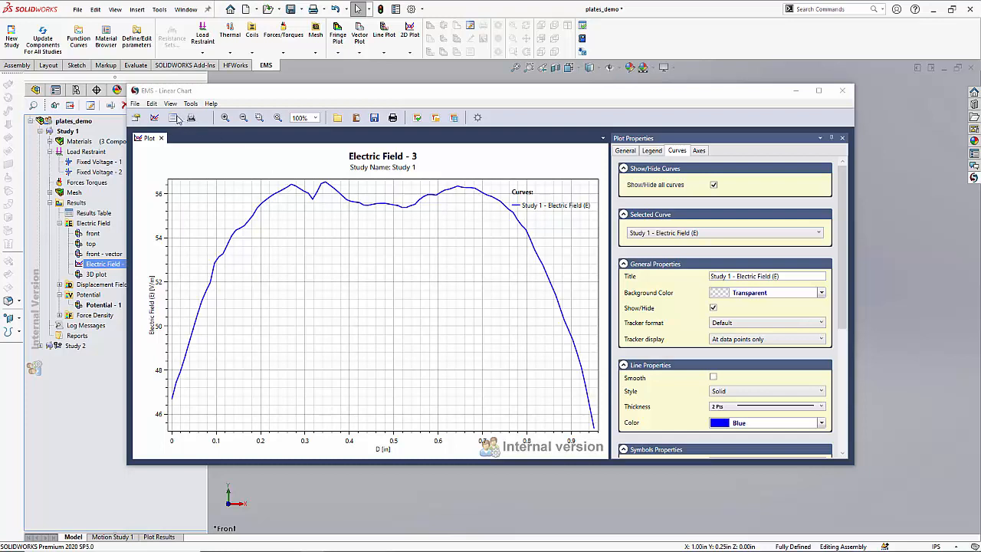
- List the curve points of the Electric Field - 3 chart, highlight the first three on the curve, and close the chart
left_click(191, 117)
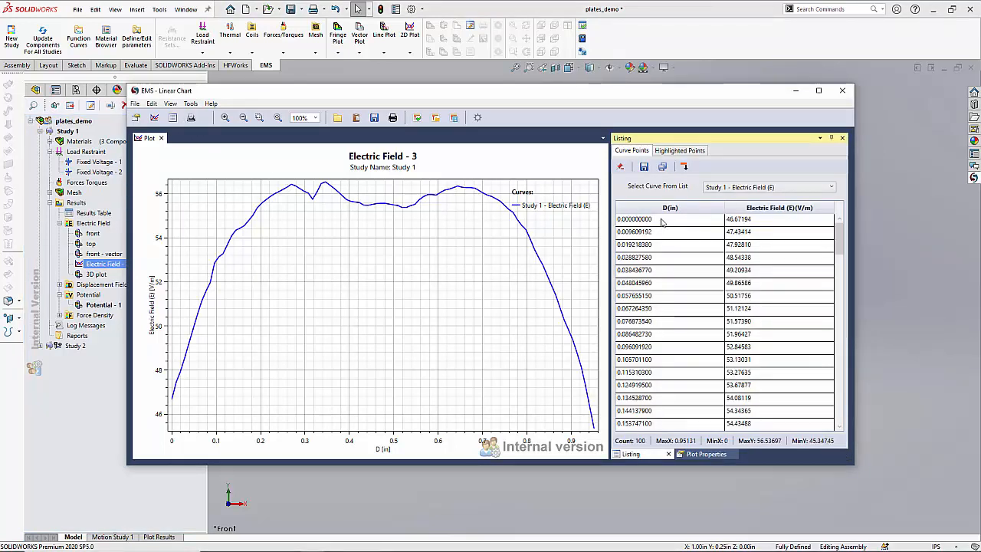
left_click(660, 220)
left_click(665, 234)
left_click(669, 245)
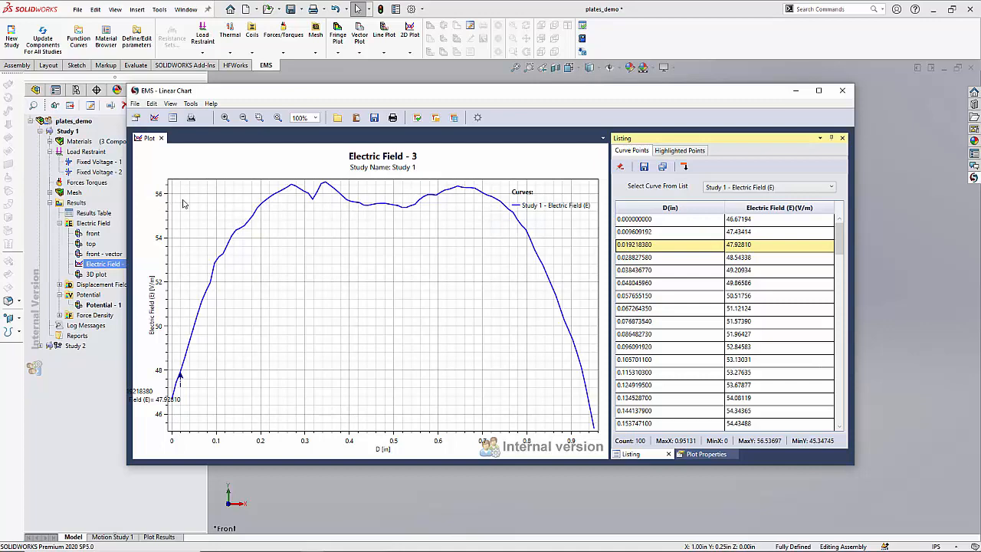
left_click(842, 90)
- Collapse Study 1 and expand Study 2 to examine its study type and contents beside an angled view of the model
scroll(725, 304, "up", 5)
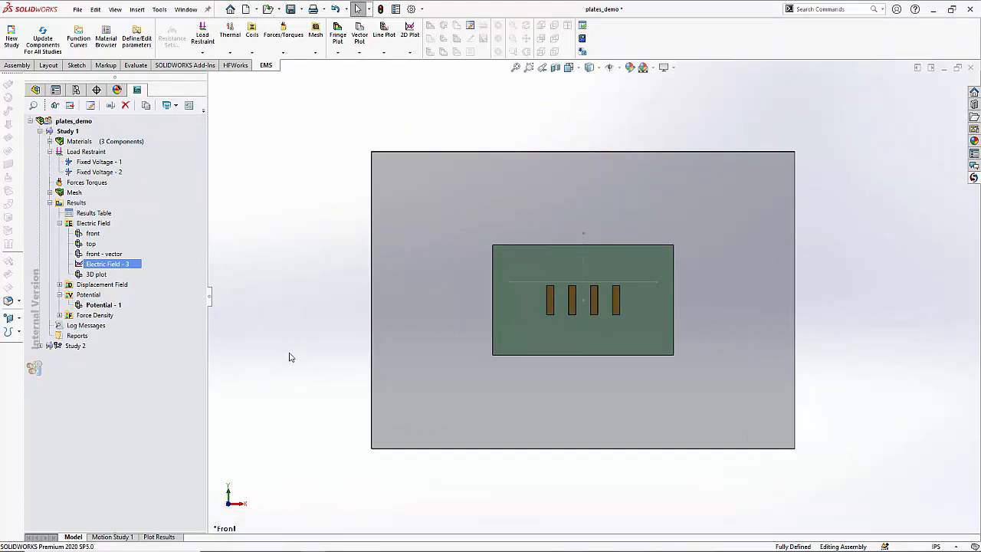
key("Left")
key("Left")
key("Down")
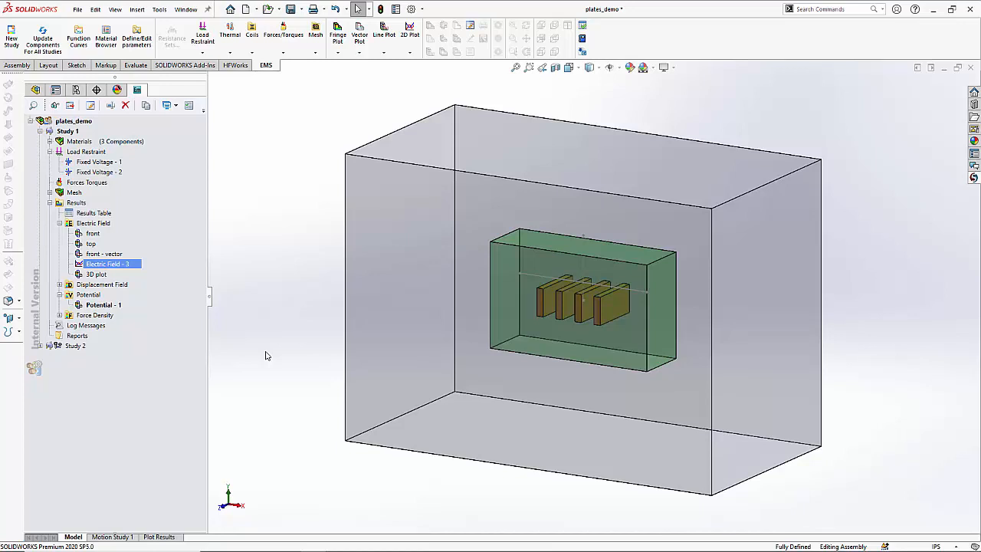
left_click(40, 131)
left_click(40, 141)
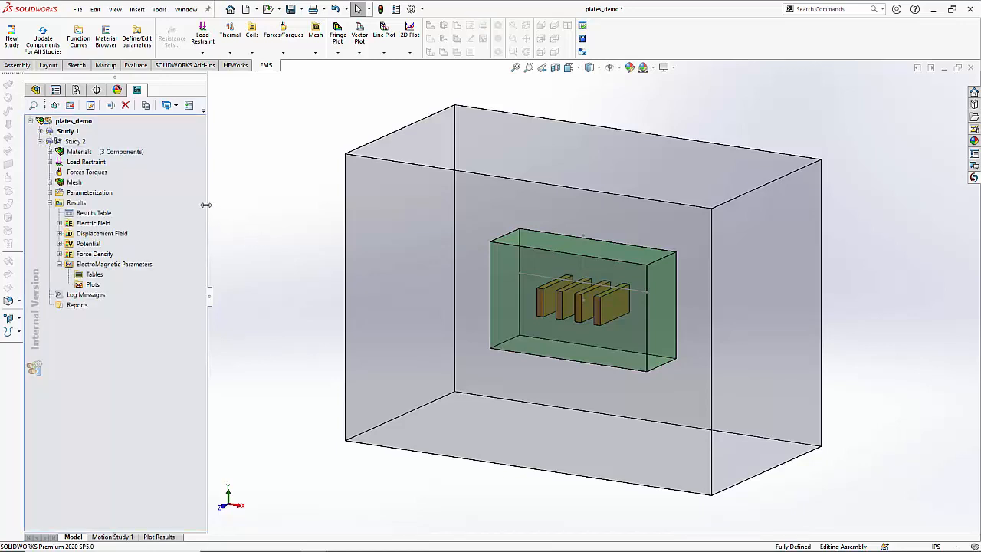
left_click(83, 143)
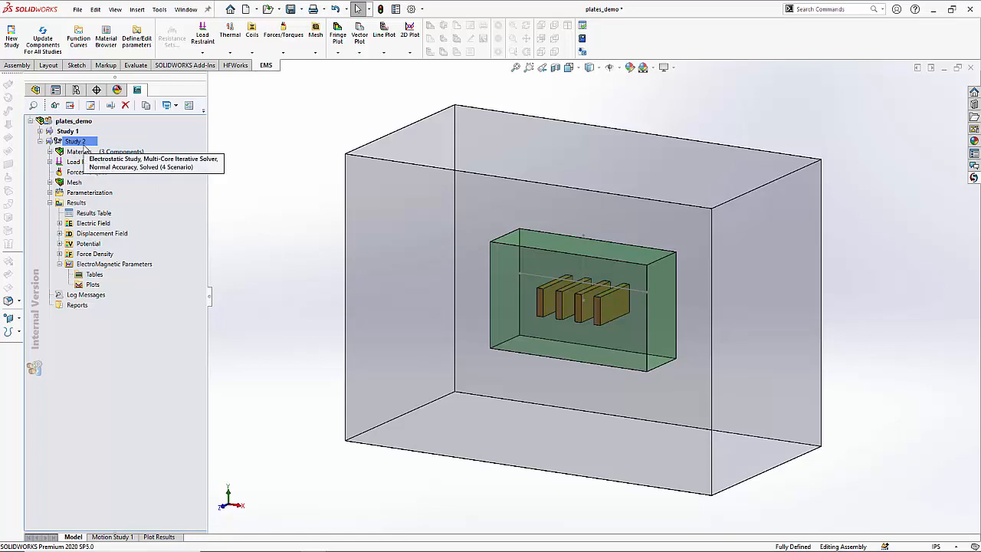
left_click(84, 123)
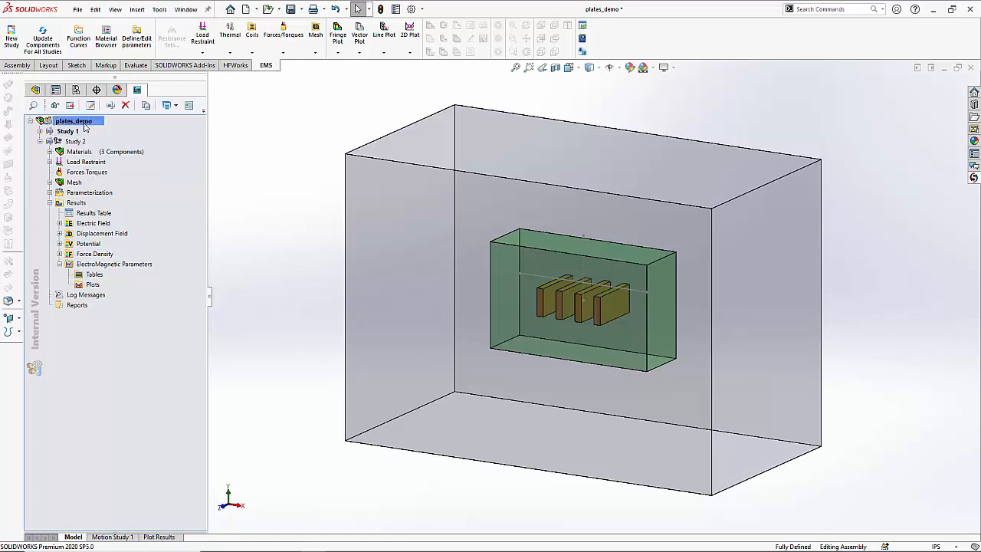
right_click(85, 127)
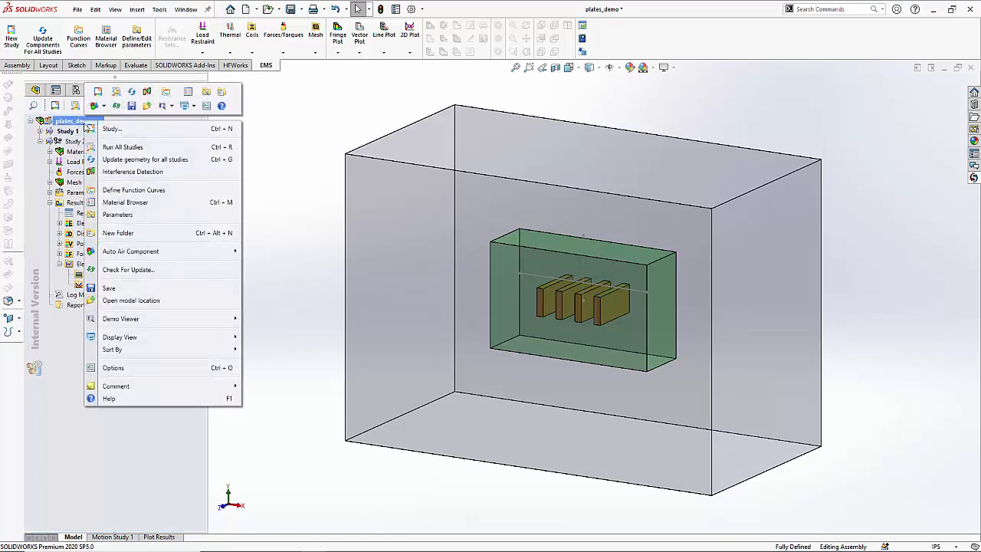
left_click(131, 217)
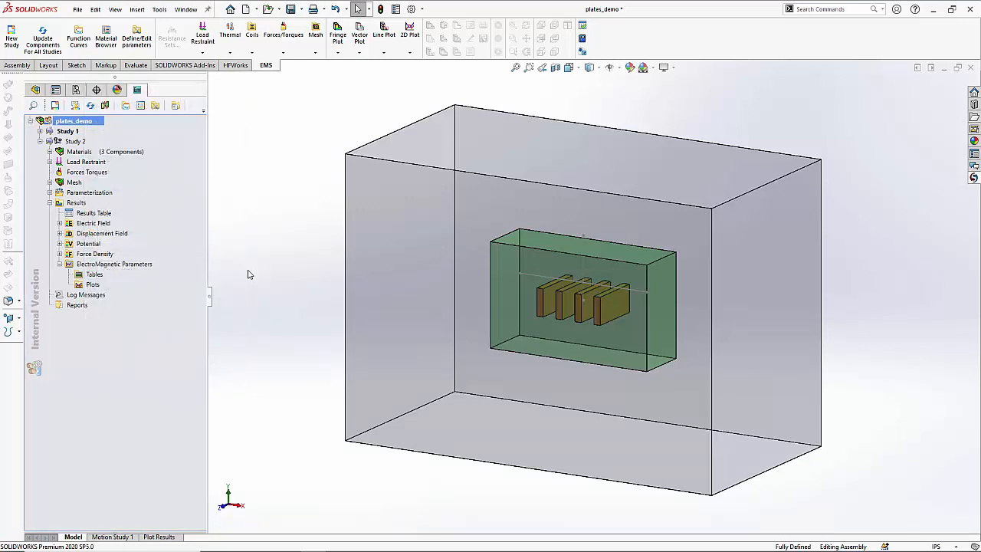
left_click_drag(740, 10, 156, 106)
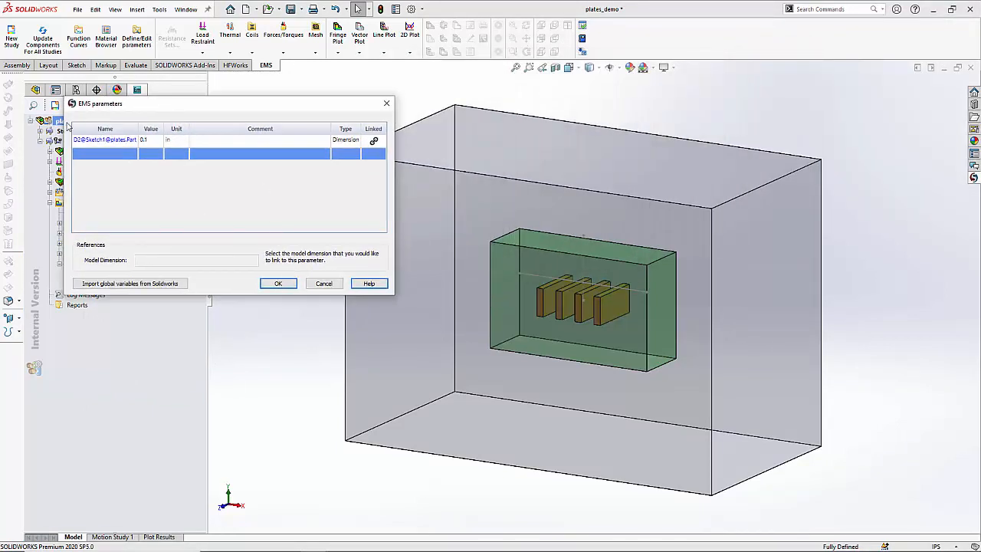
left_click(85, 140)
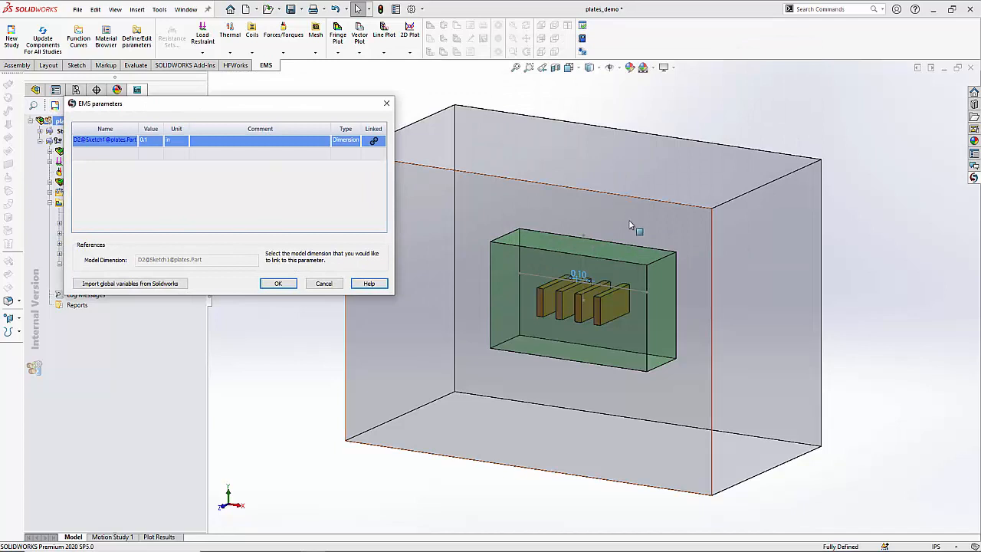
scroll(578, 282, "down", 5)
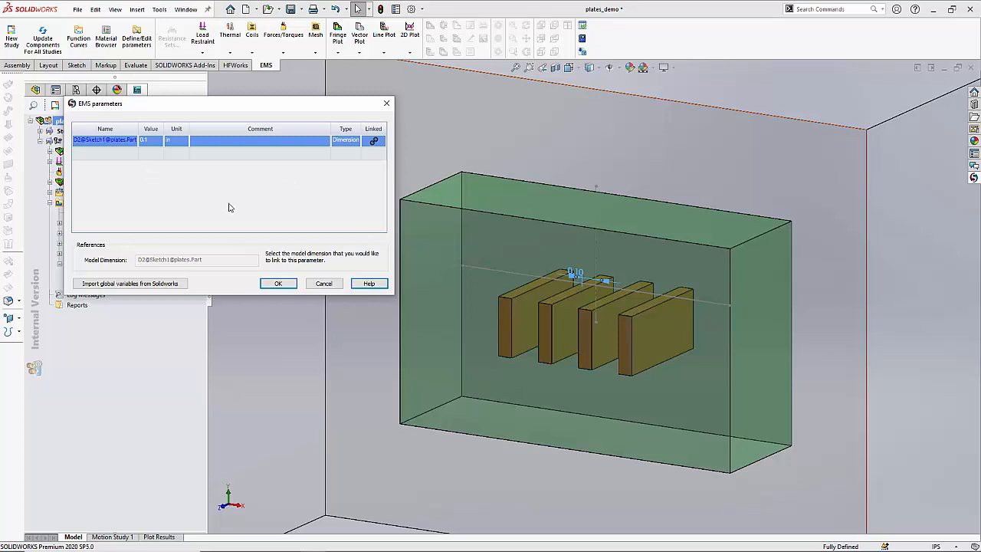
left_click(324, 283)
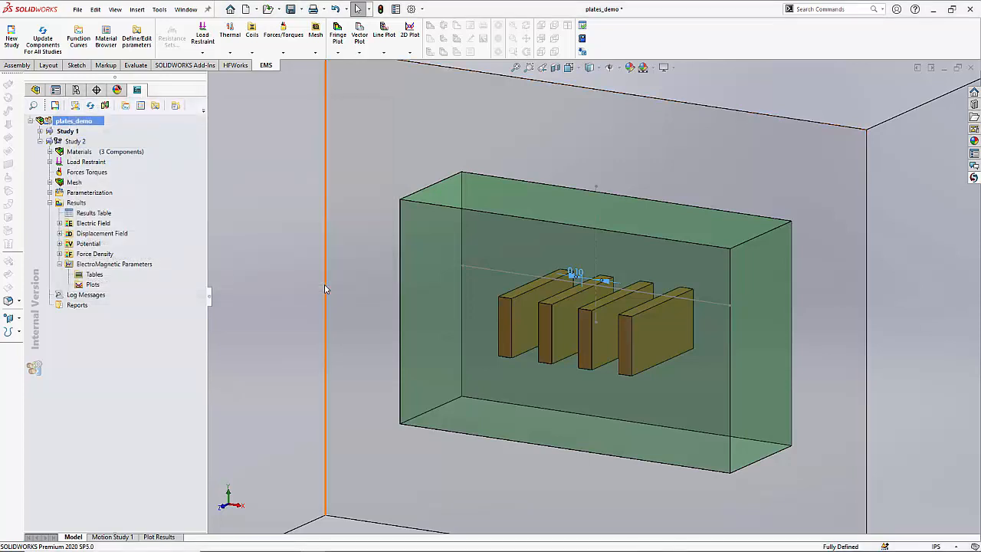
key("f")
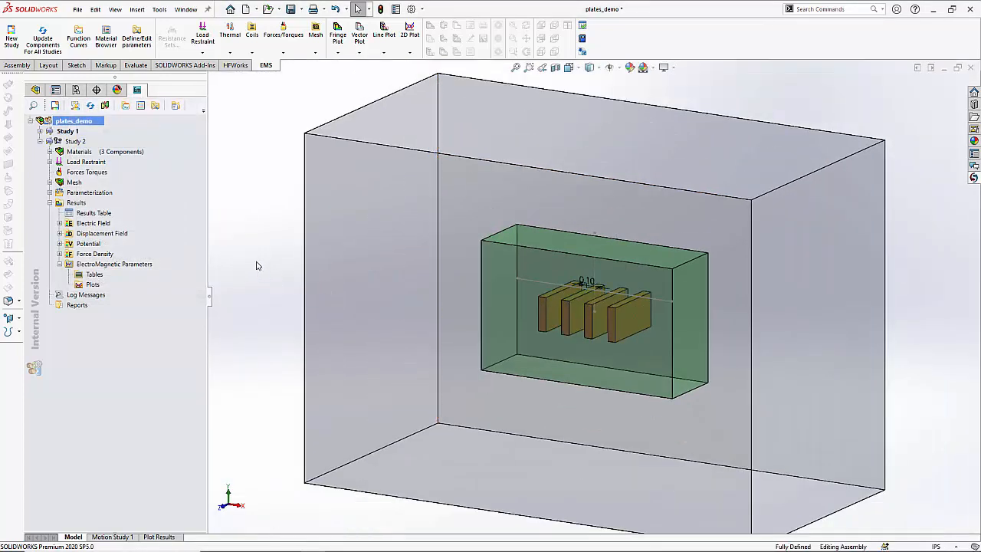
- Review the general properties of Study 2, including its parameterization option, and leave them without changes
left_click(71, 150)
left_click(73, 142)
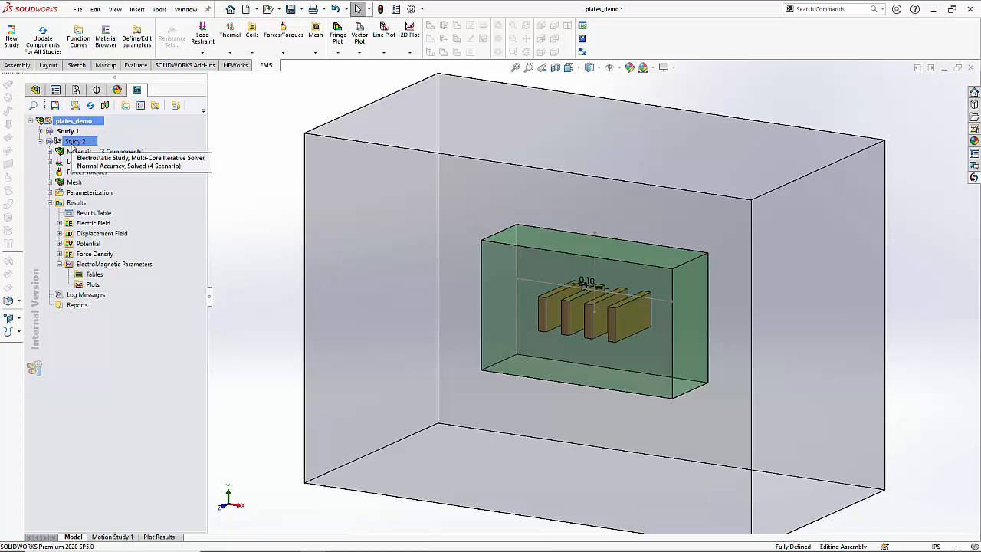
right_click(72, 143)
left_click(97, 172)
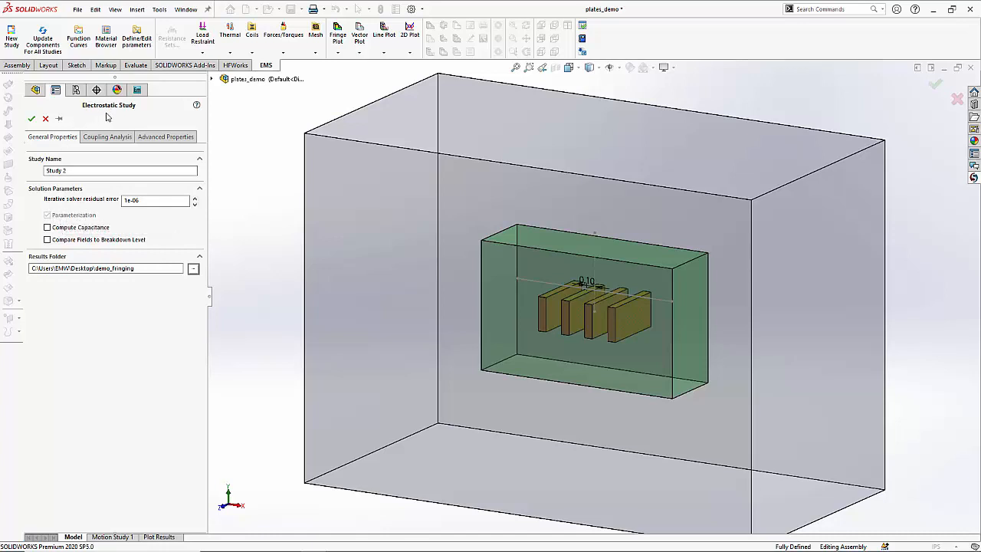
left_click(46, 119)
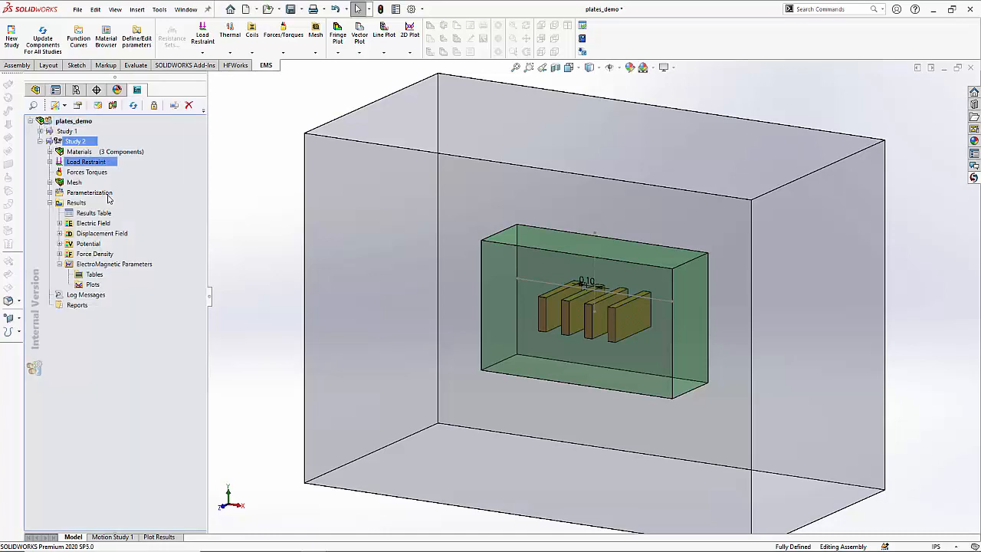
- Expand the materials and load restraints of Study 2, and review the Fixed Voltage - 1 definition without changing it
left_click(50, 151)
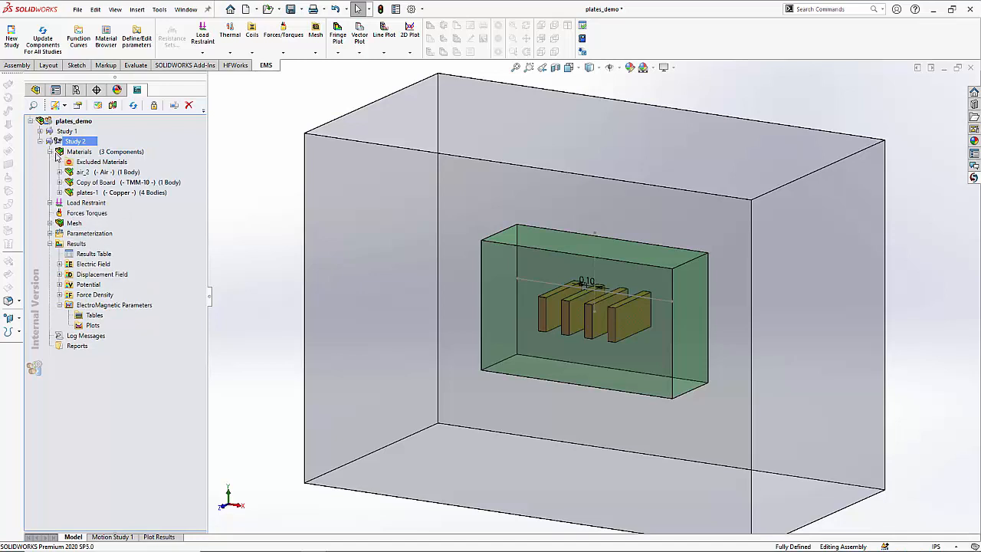
left_click(50, 203)
left_click(118, 213)
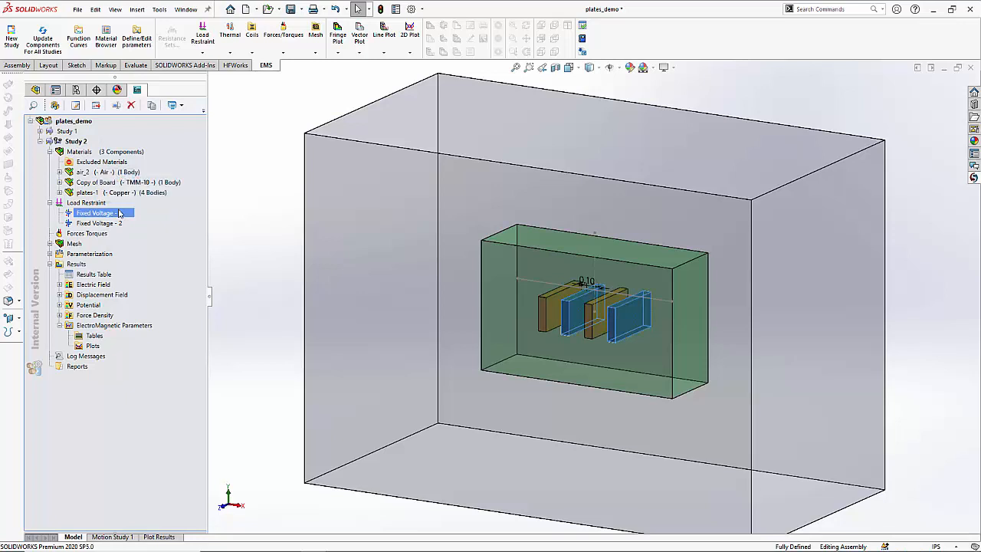
right_click(119, 214)
left_click(144, 234)
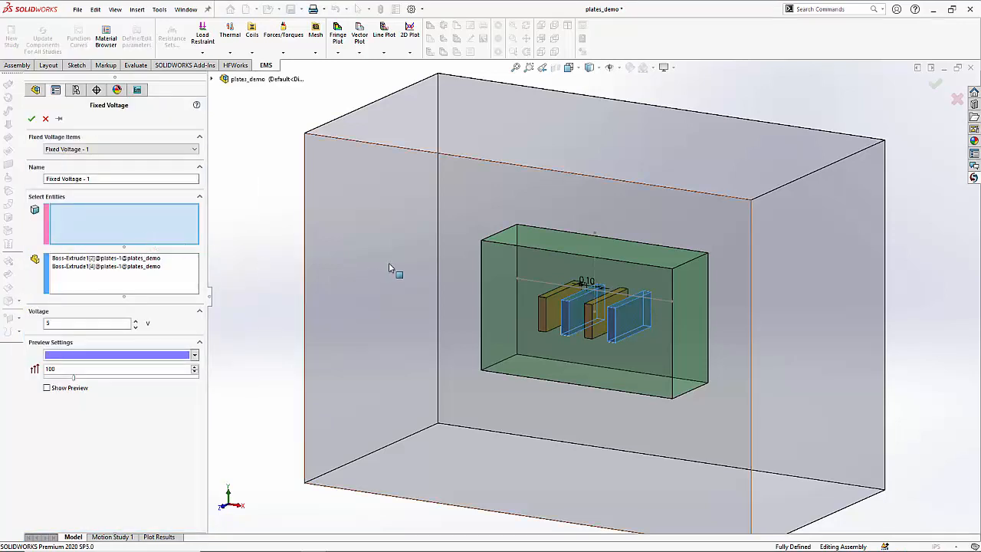
left_click(45, 118)
- Review the Fixed Voltage - 2 definition of Study 2, including its assigned plates and voltage, without changing it
right_click(91, 223)
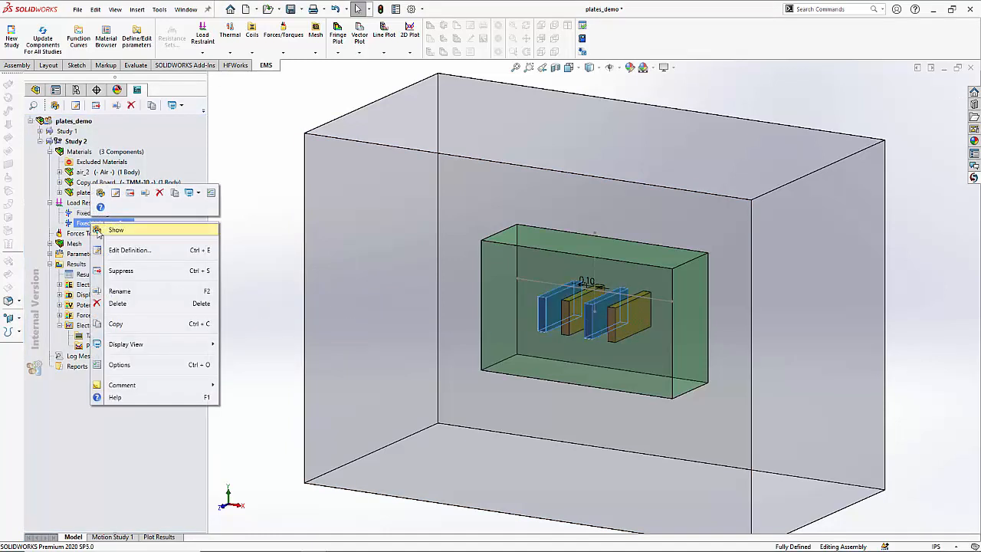
left_click(107, 251)
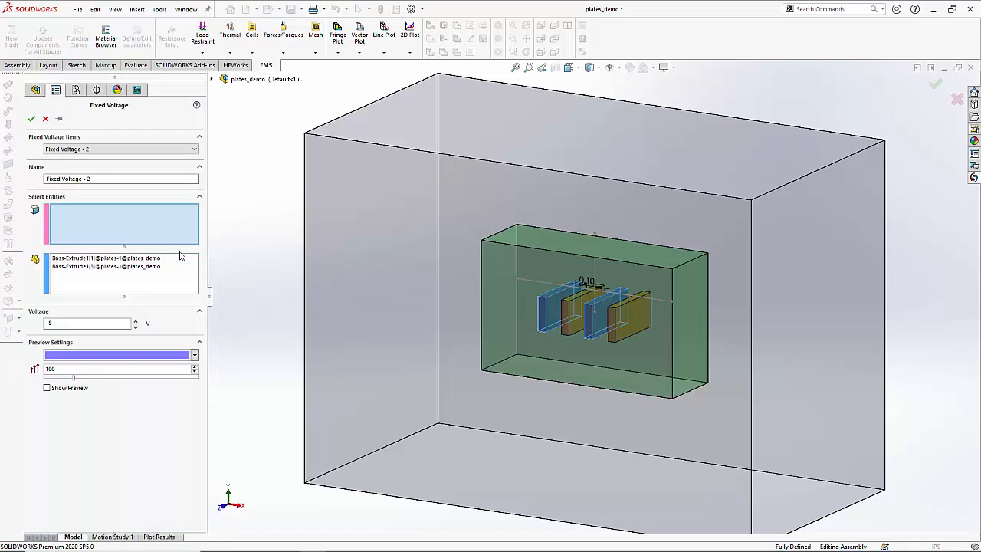
left_click(45, 119)
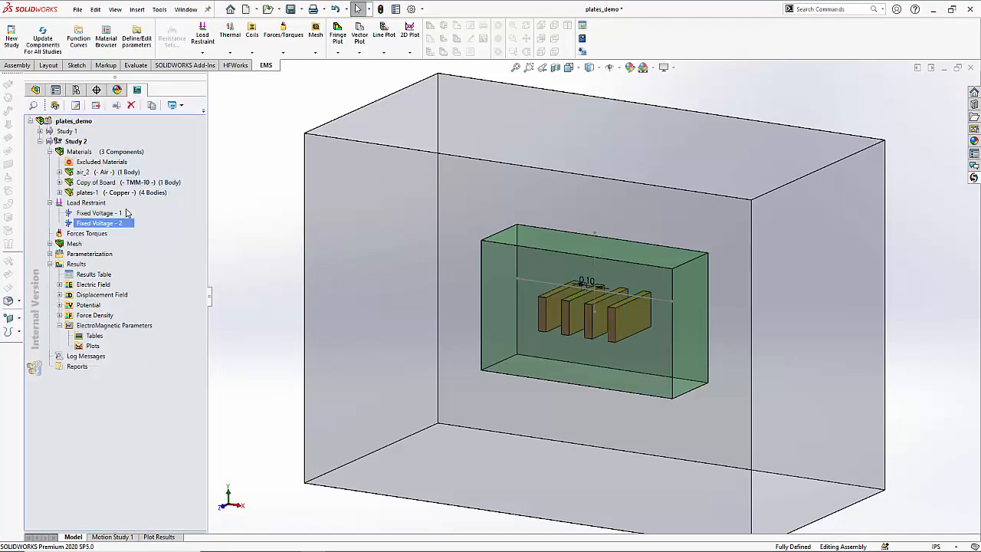
left_click(50, 254)
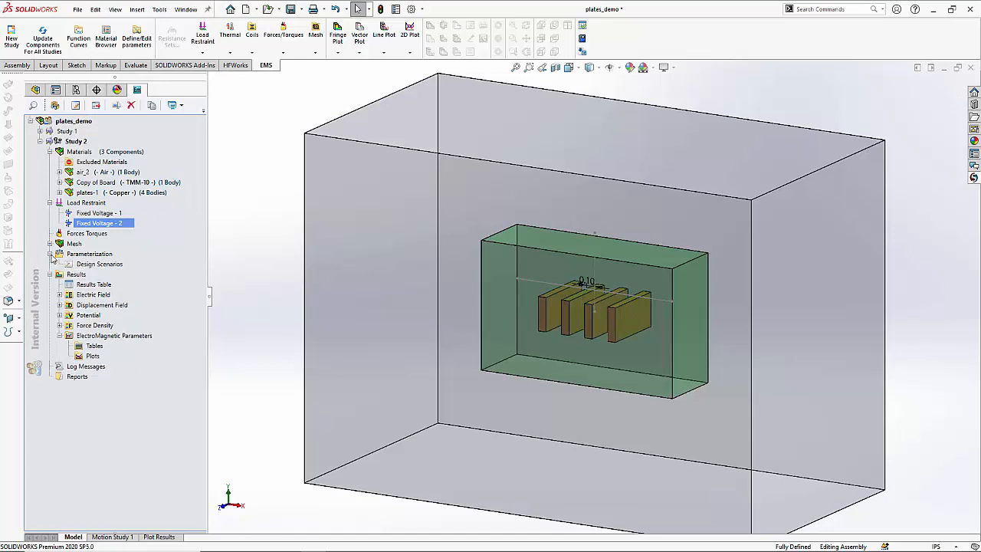
double_click(99, 265)
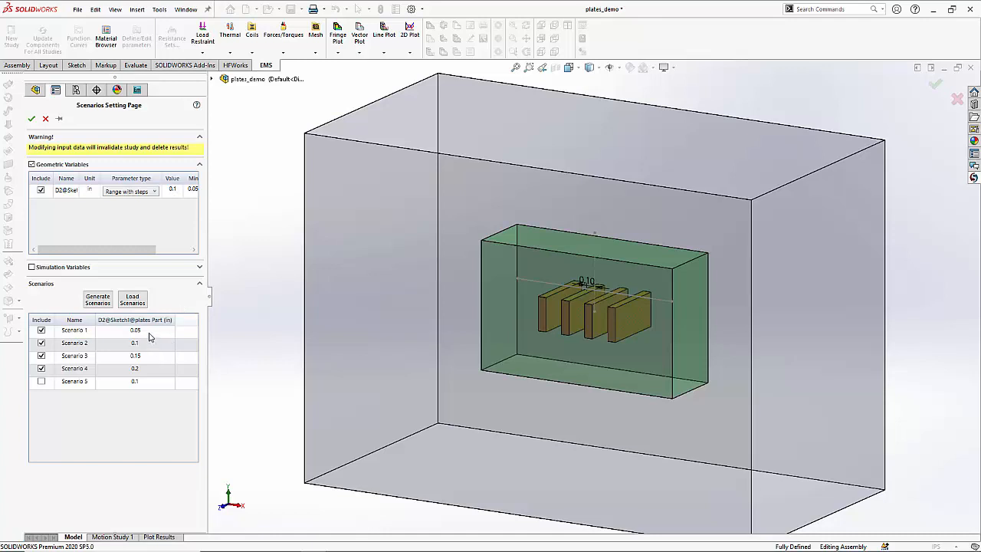
left_click(149, 333)
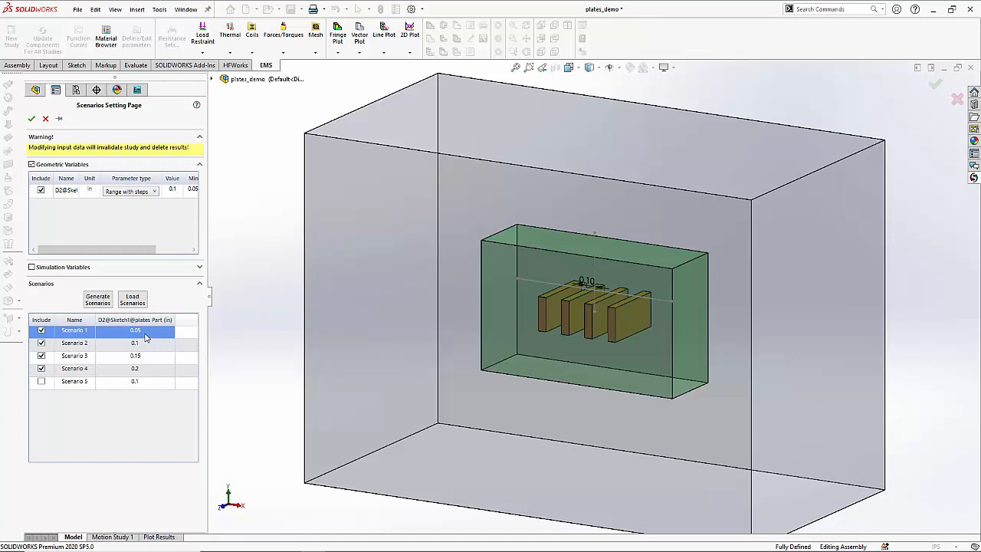
left_click(155, 371)
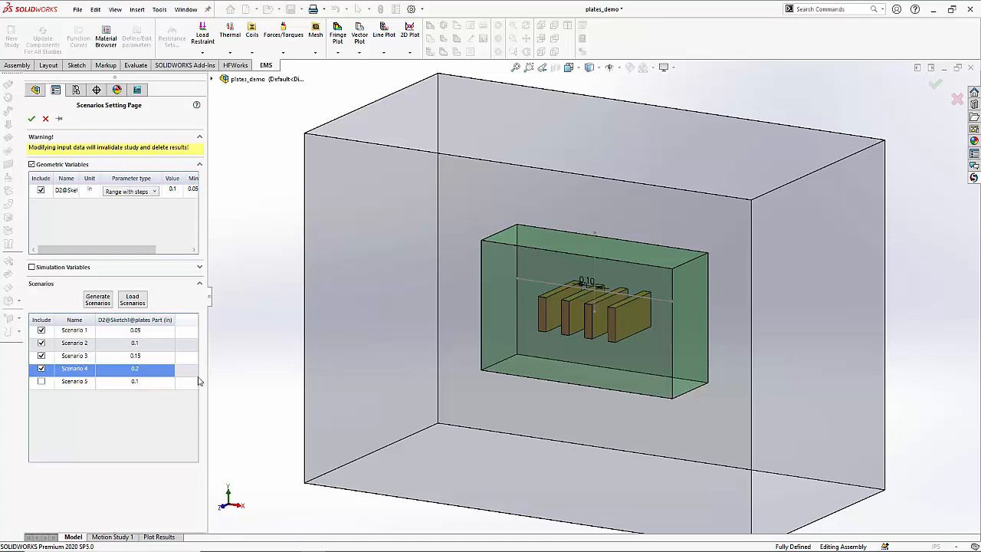
left_click(45, 120)
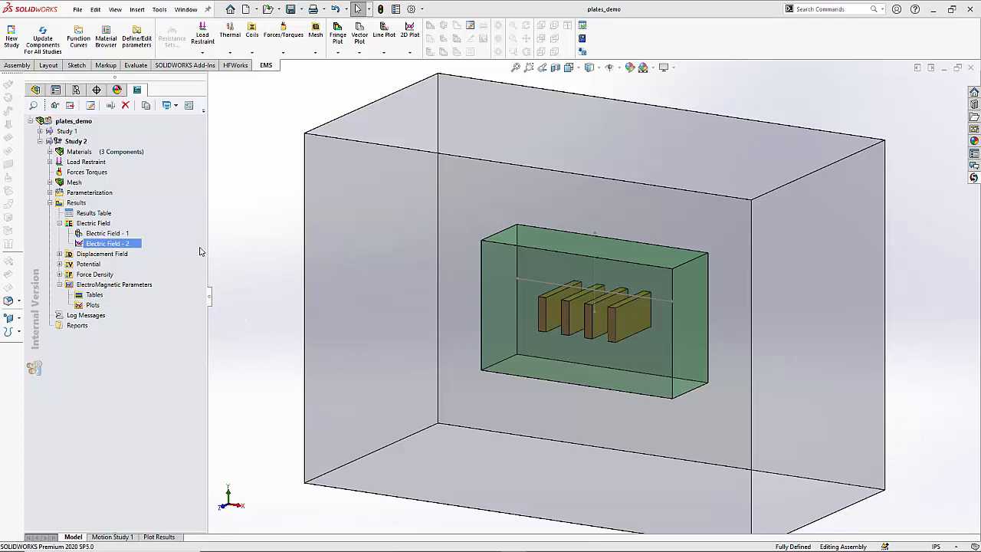
- Show the Electric Field - 1 plot of Study 2 and examine the field around the plates up close
left_click(118, 234, "ctrl")
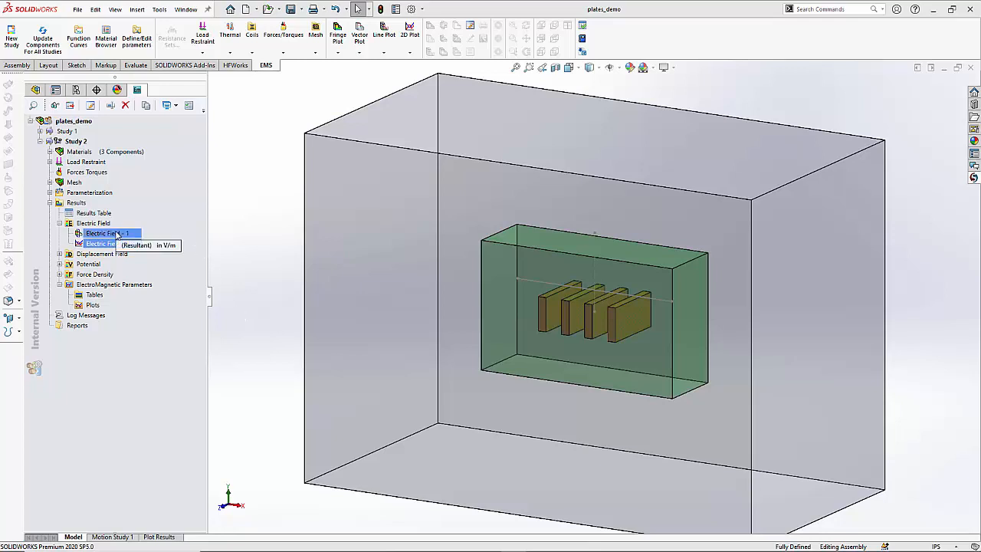
double_click(117, 234)
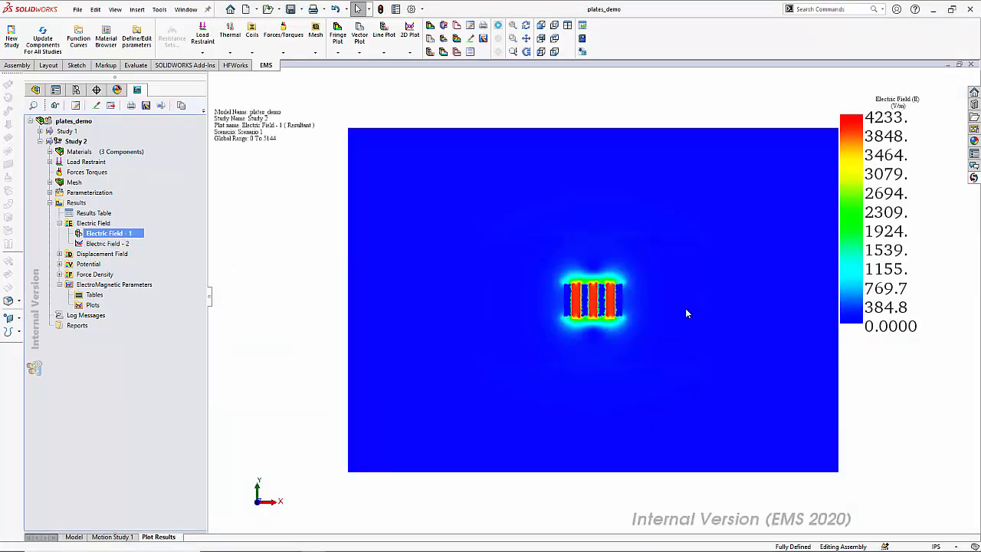
scroll(685, 308, "up", 1)
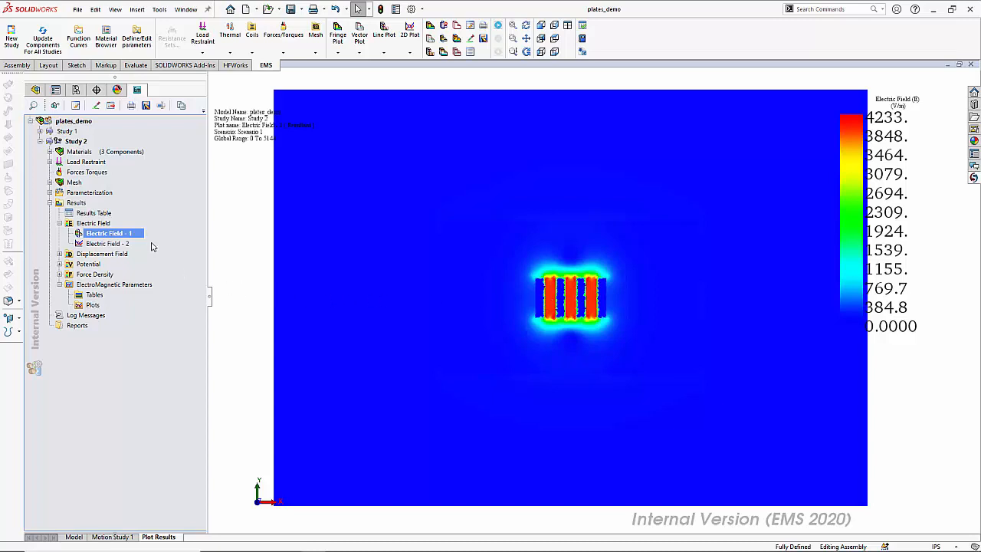
- Preview the Electric Field - 1 plot for Scenario 4 from its definition, and discard the scenario change
right_click(125, 236)
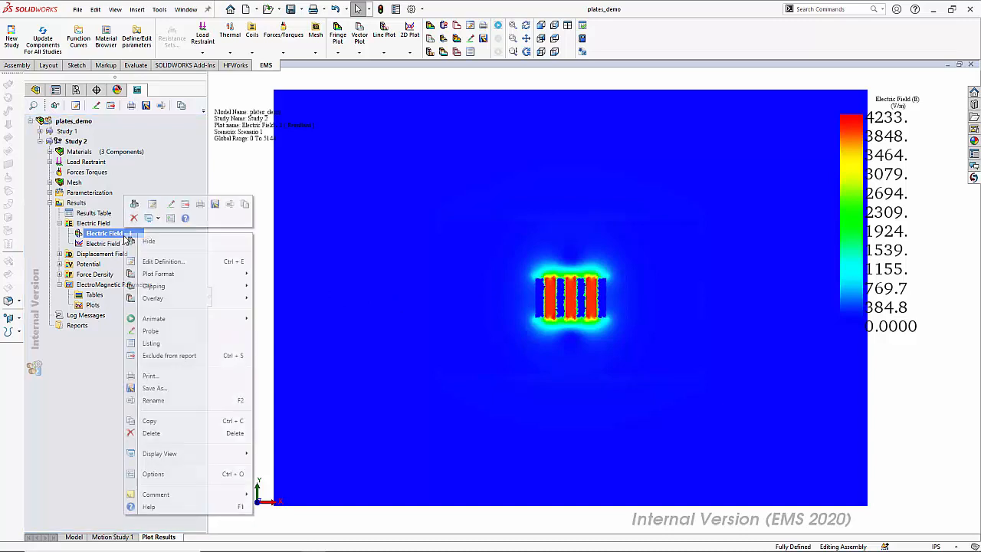
left_click(159, 263)
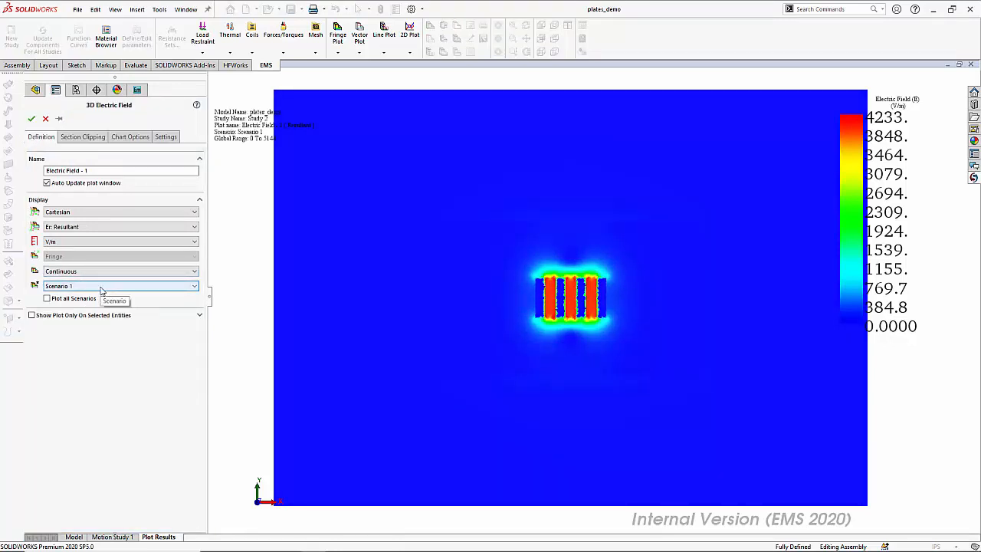
left_click(100, 290)
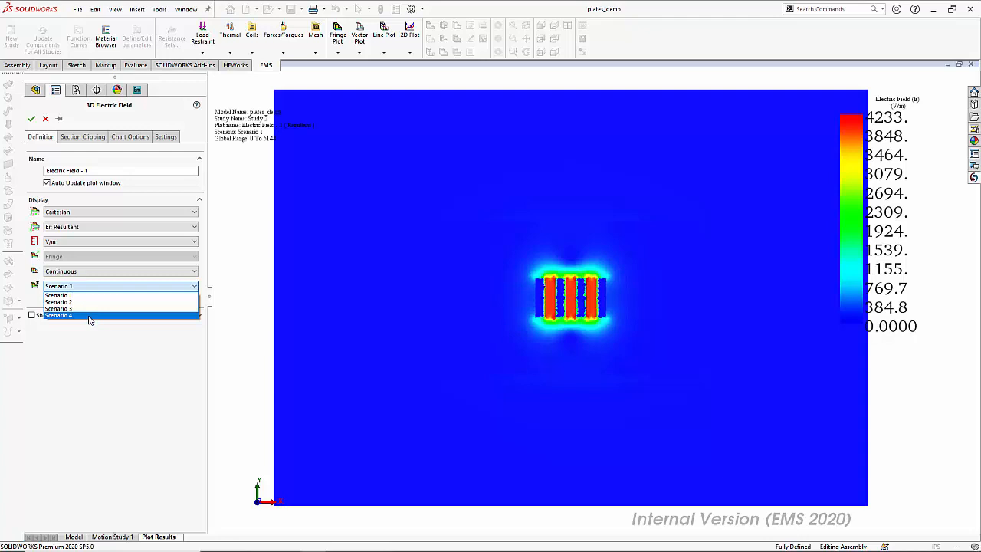
left_click(89, 316)
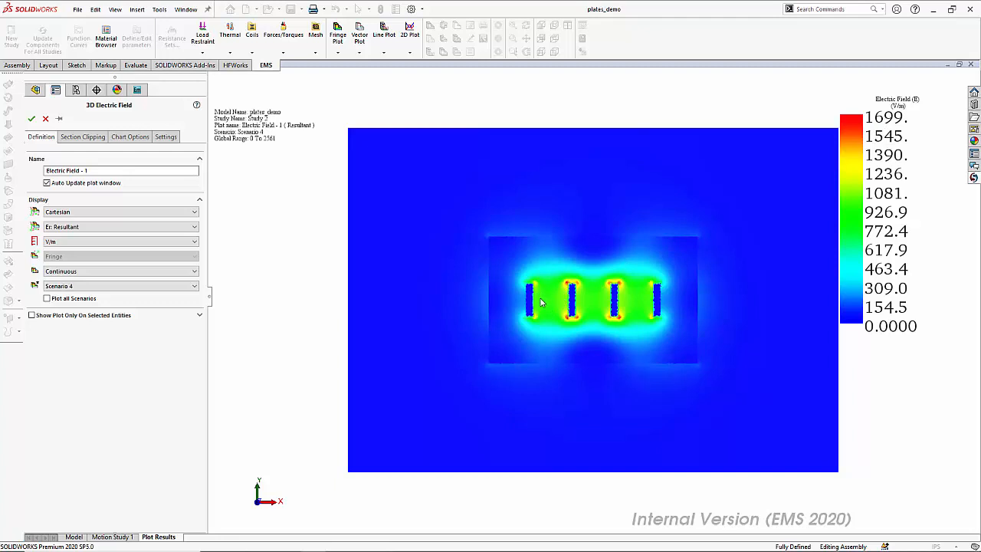
left_click(46, 119)
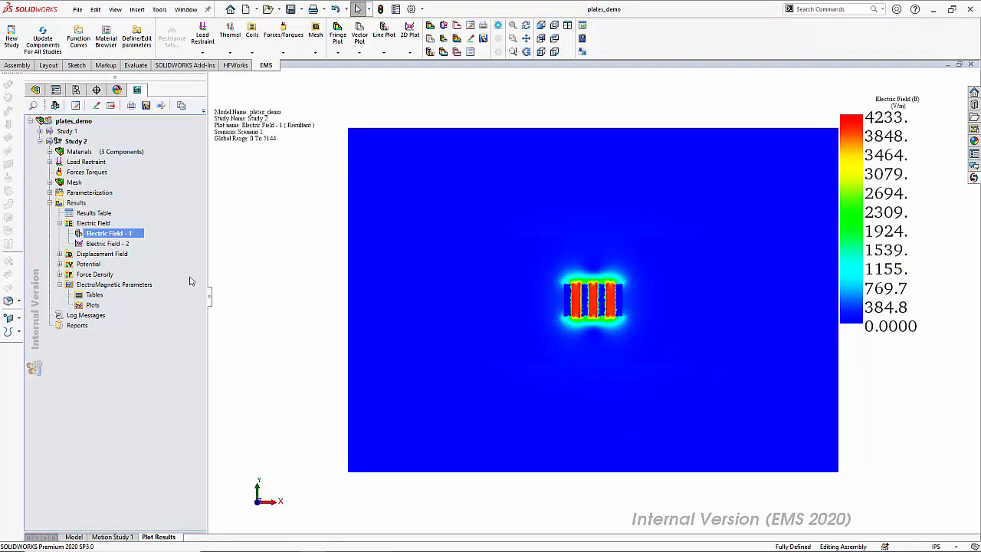
- Return to the model view and review the two imported line points in the Electric Field - 2 definition
left_click(75, 538)
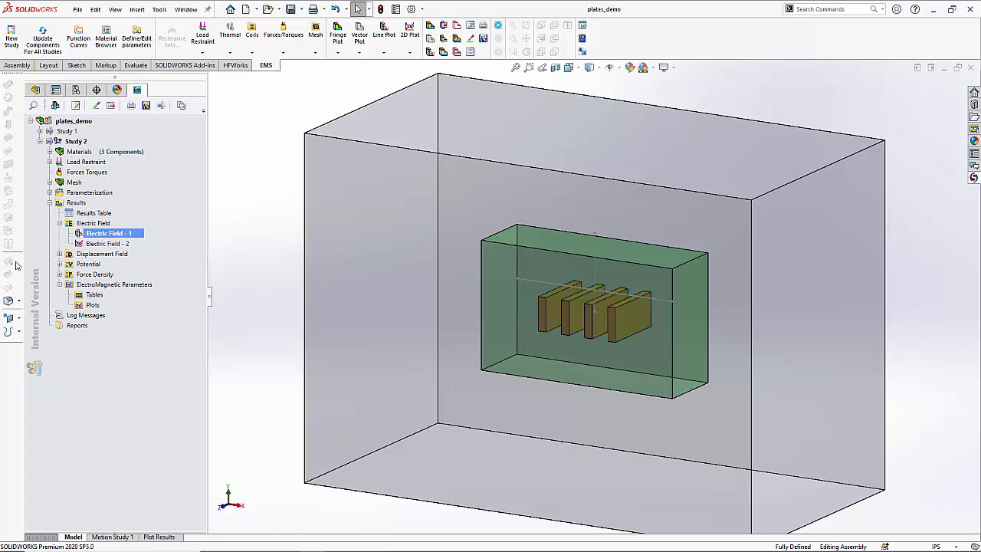
right_click(105, 244)
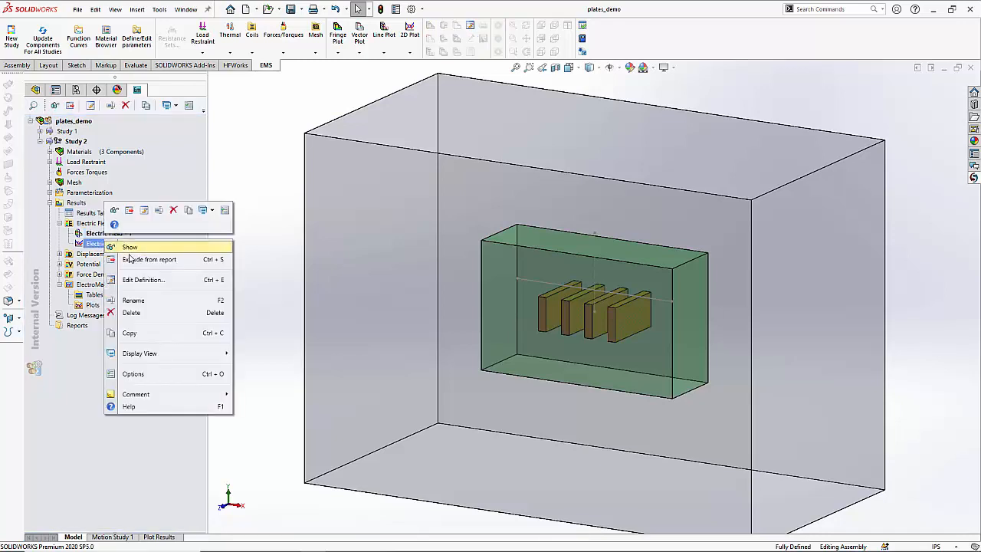
left_click(143, 280)
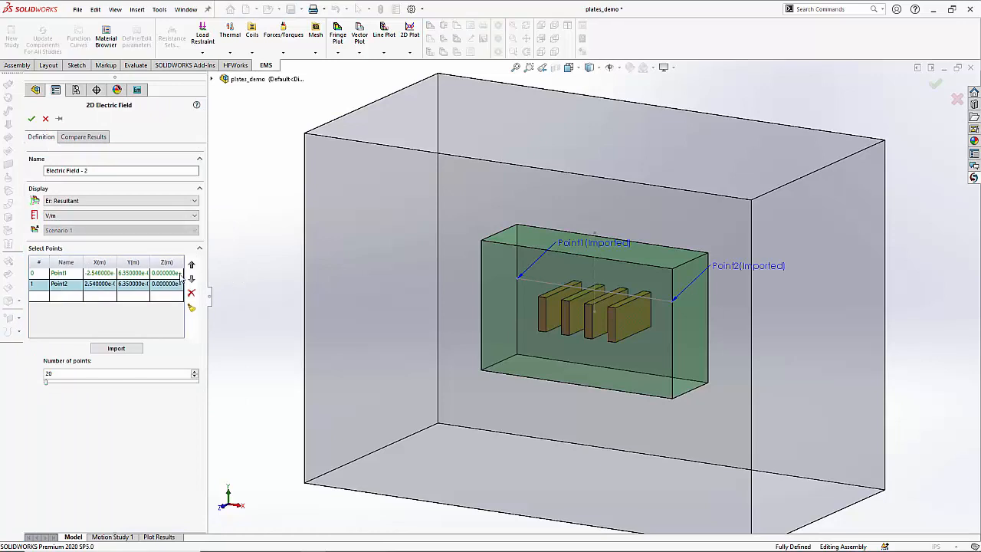
left_click(64, 275)
left_click(66, 285)
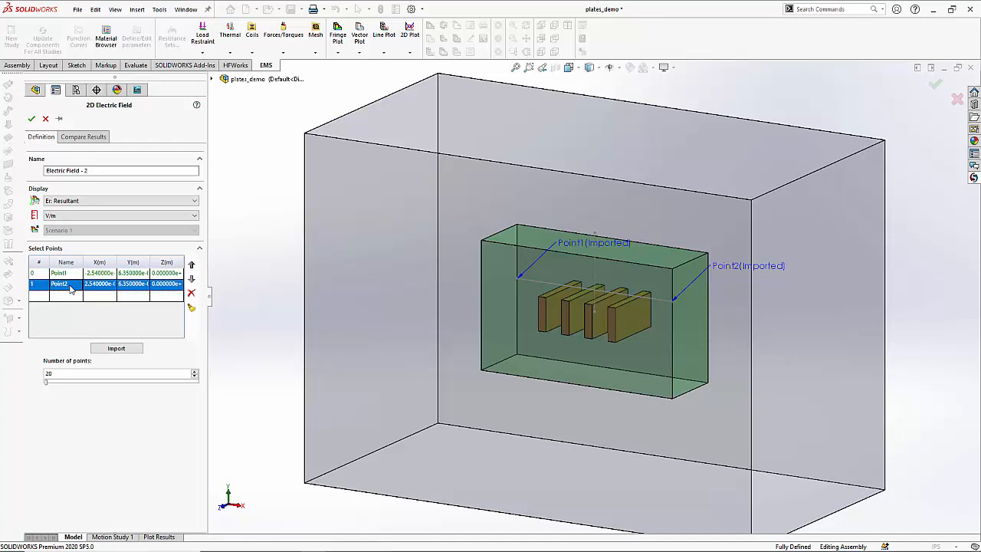
- Review the line-segment comparison settings of Electric Field - 2, plot the curves of the scenarios, examine the chart and close it
left_click(84, 142)
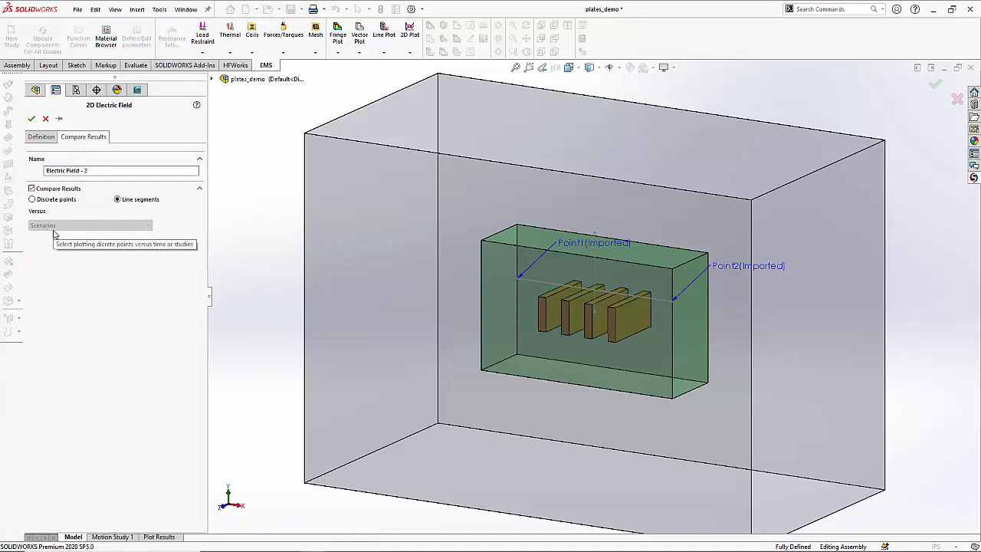
left_click(31, 120)
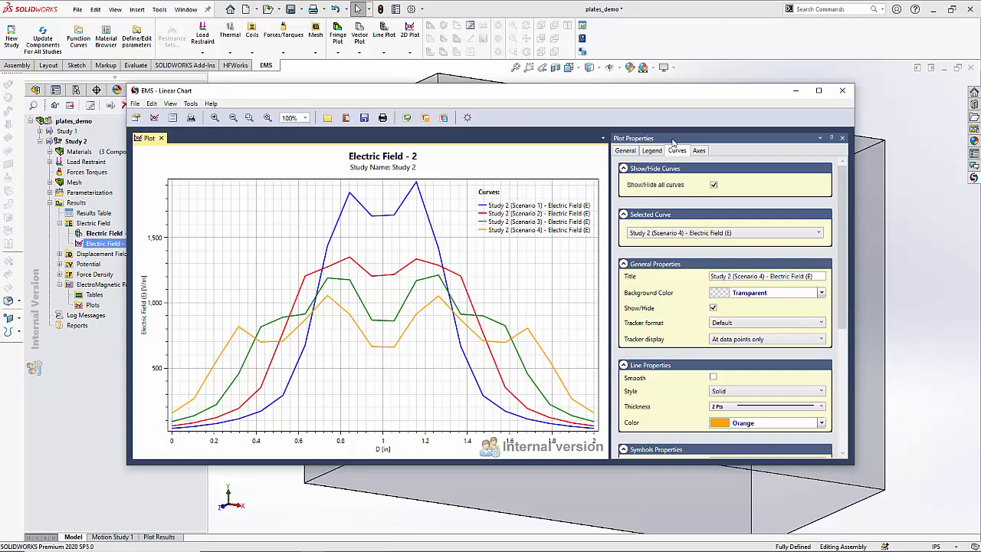
left_click(841, 93)
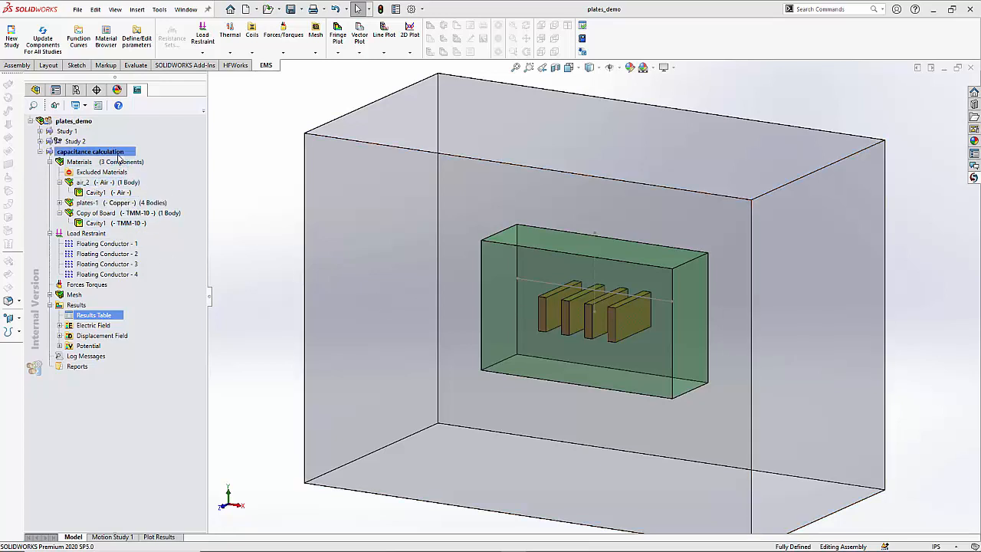
- Review the general properties of the capacitance calculation study, including its Compute Capacitance option, and close them
right_click(119, 155)
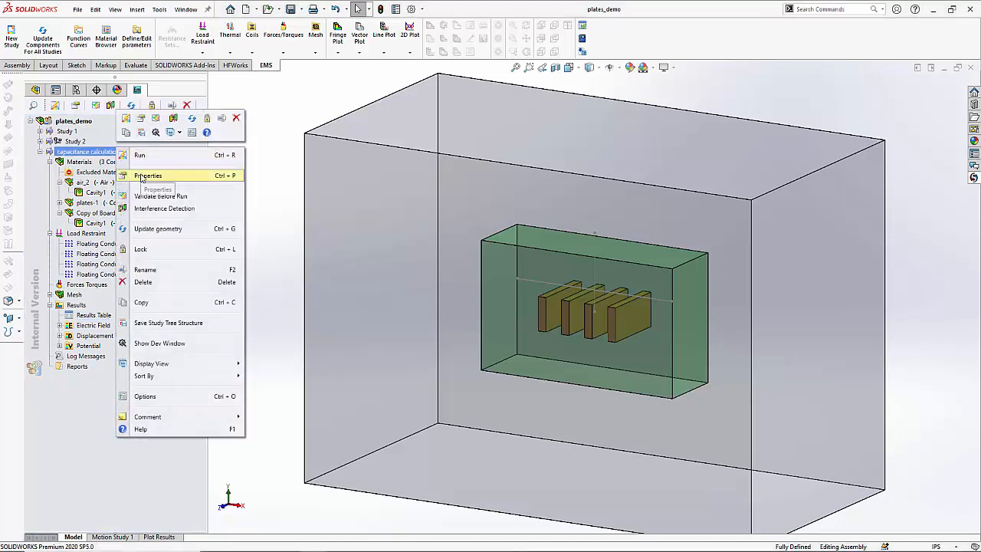
left_click(144, 176)
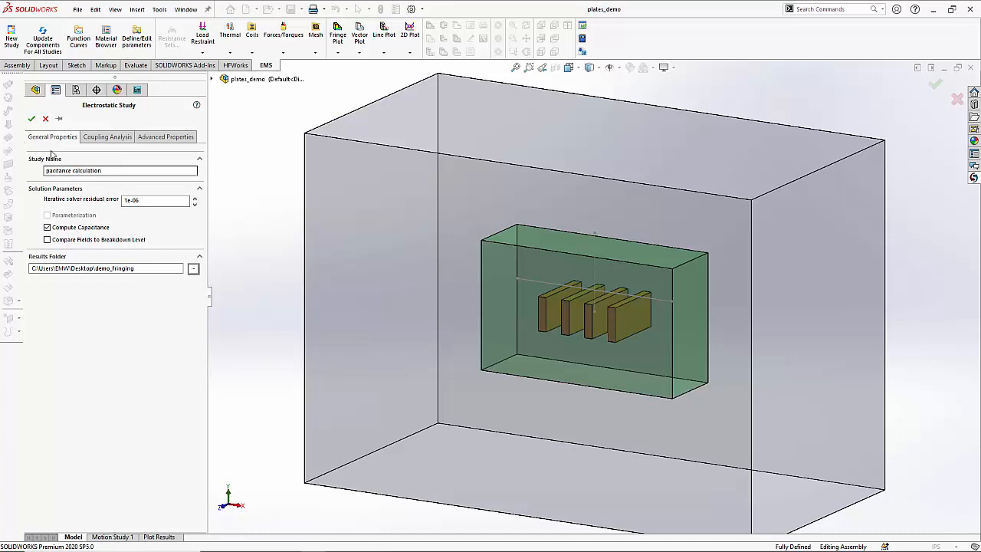
left_click(31, 119)
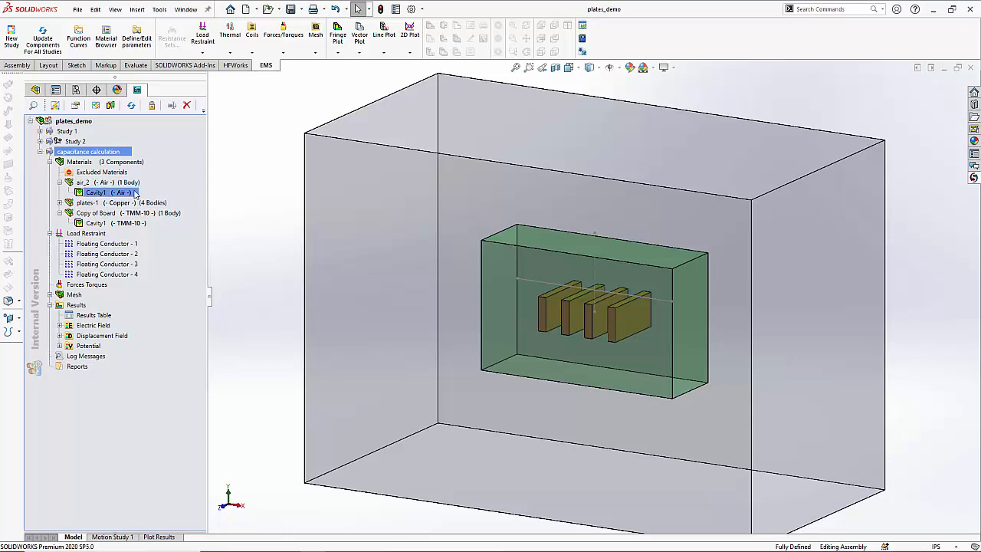
- Inspect the materials of the capacitance calculation study on the air cavity, the copper plates and the TMM-10 board cavity
mouse_move(134, 193)
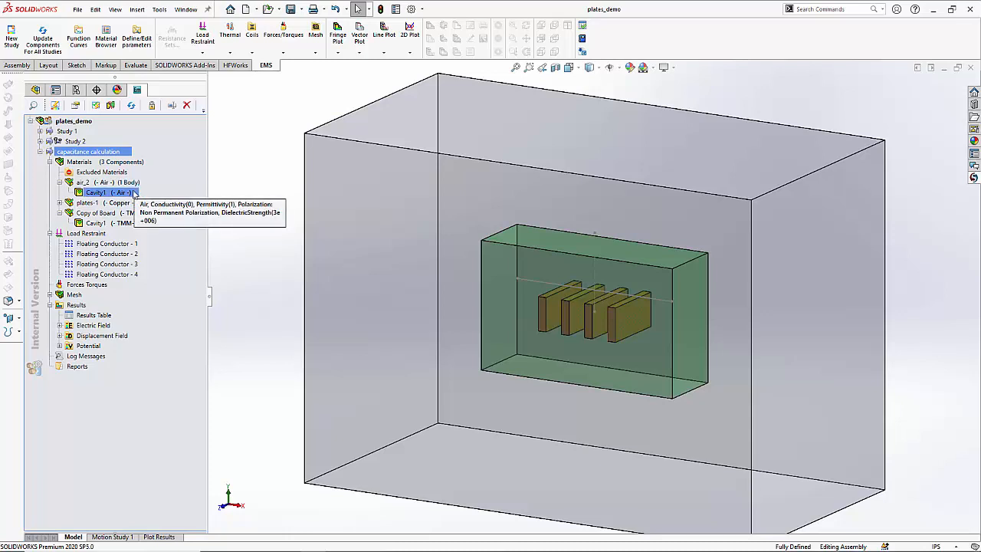
left_click(135, 192)
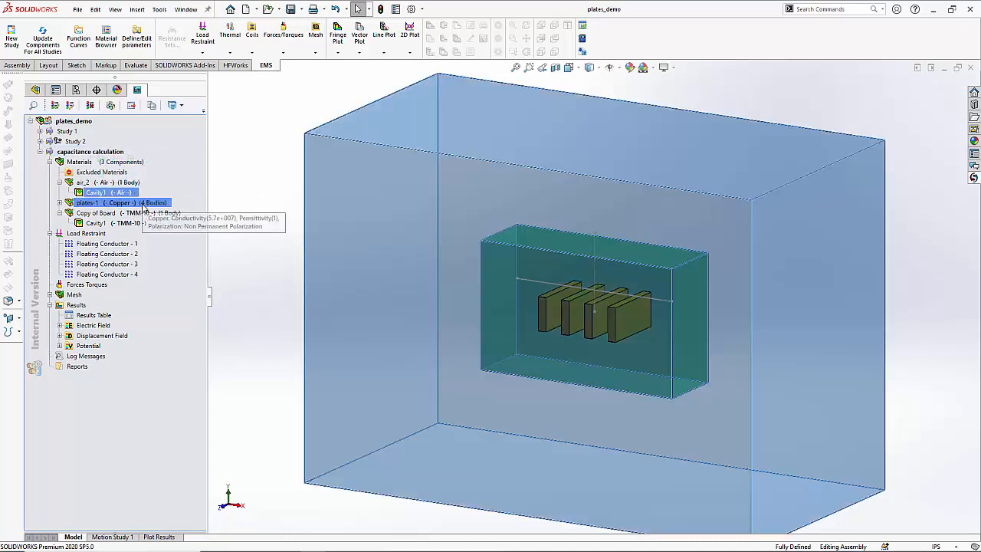
left_click(143, 202)
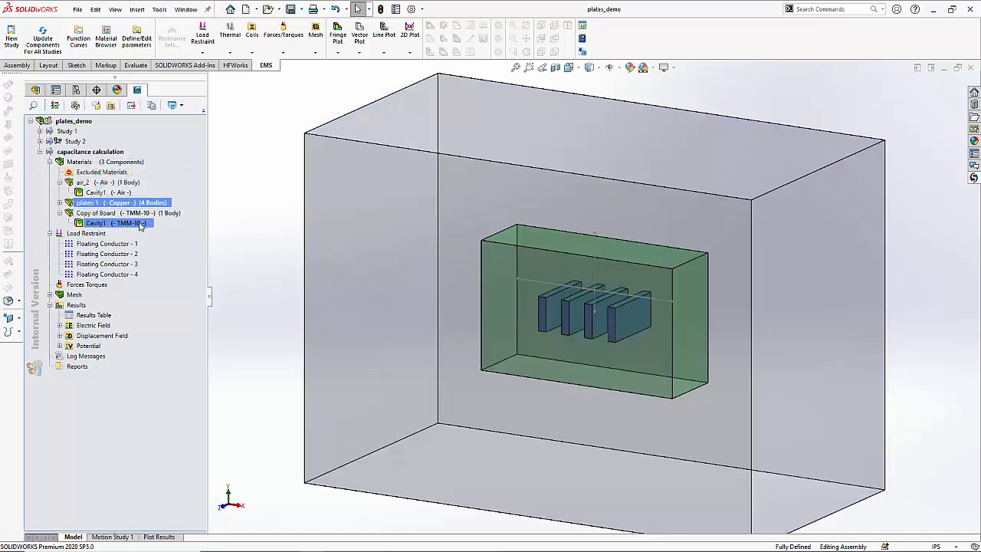
mouse_move(140, 224)
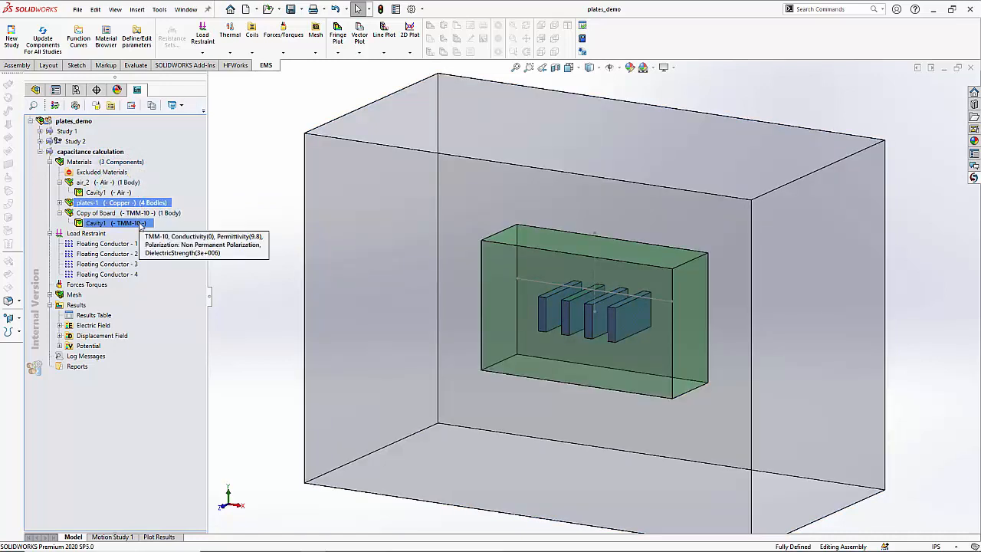
left_click(140, 224)
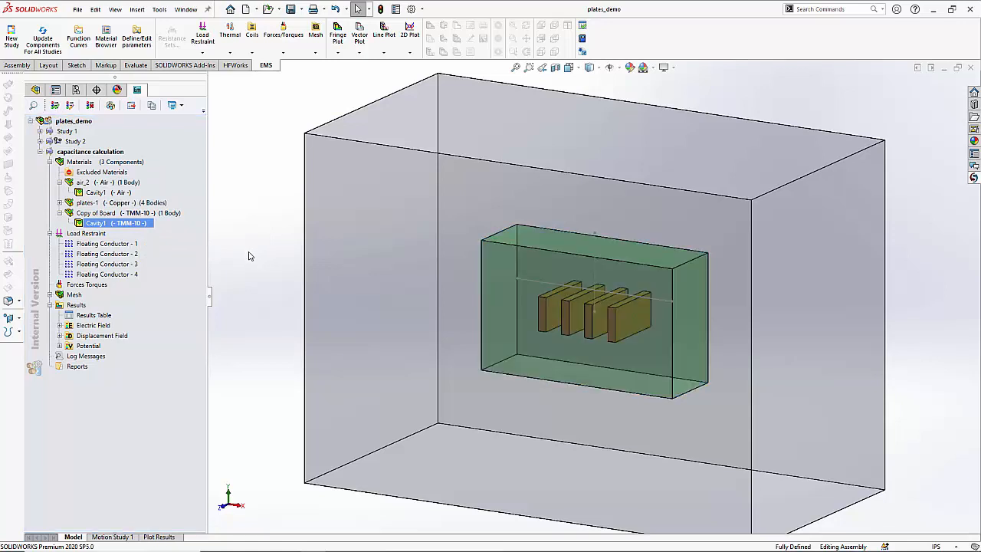
- Review the Floating Conductor - 1 definition and its assigned plate body without changing it
right_click(133, 244)
left_click(171, 263)
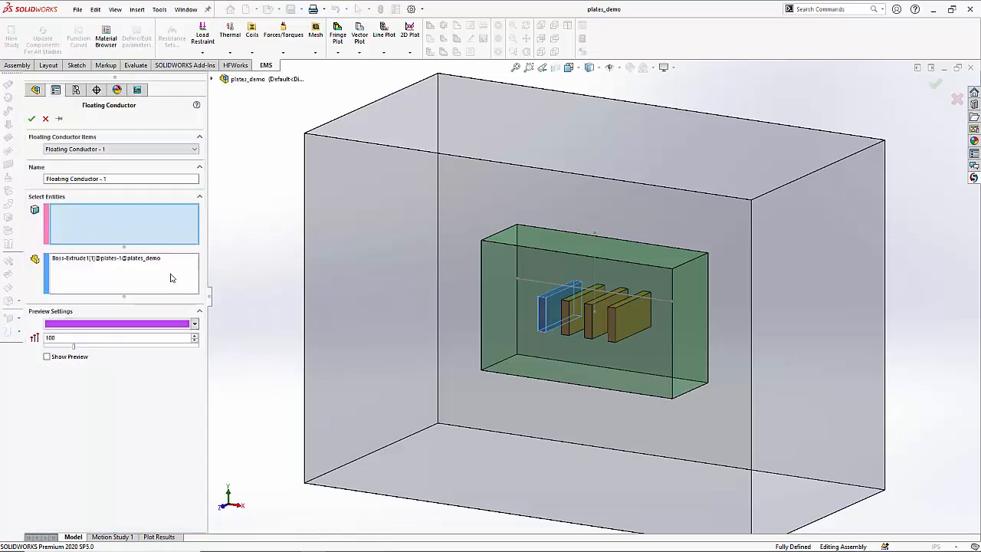
left_click(109, 266)
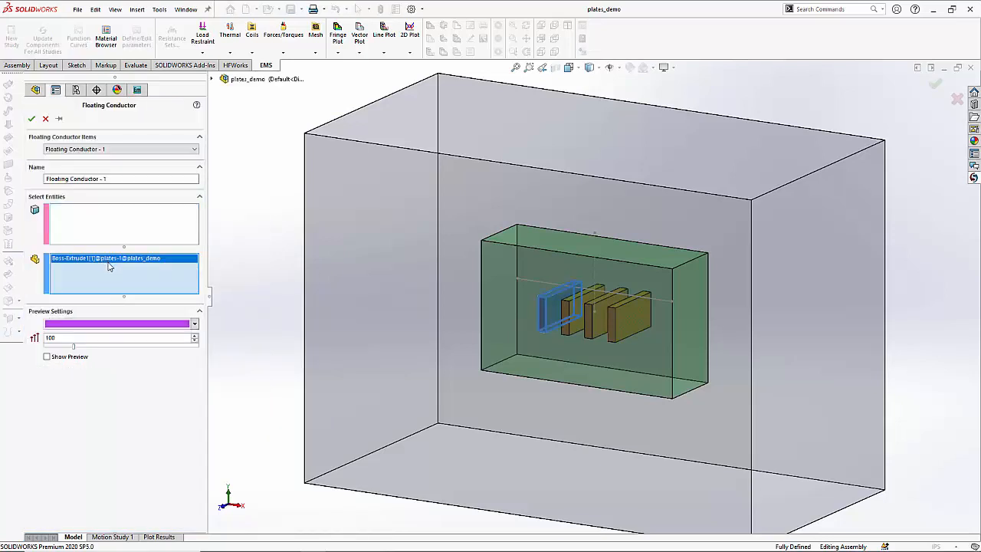
left_click(46, 119)
- Highlight Floating Conductor - 2, - 3 and - 4 in turn to identify their plates in the model
left_click(113, 255, "ctrl")
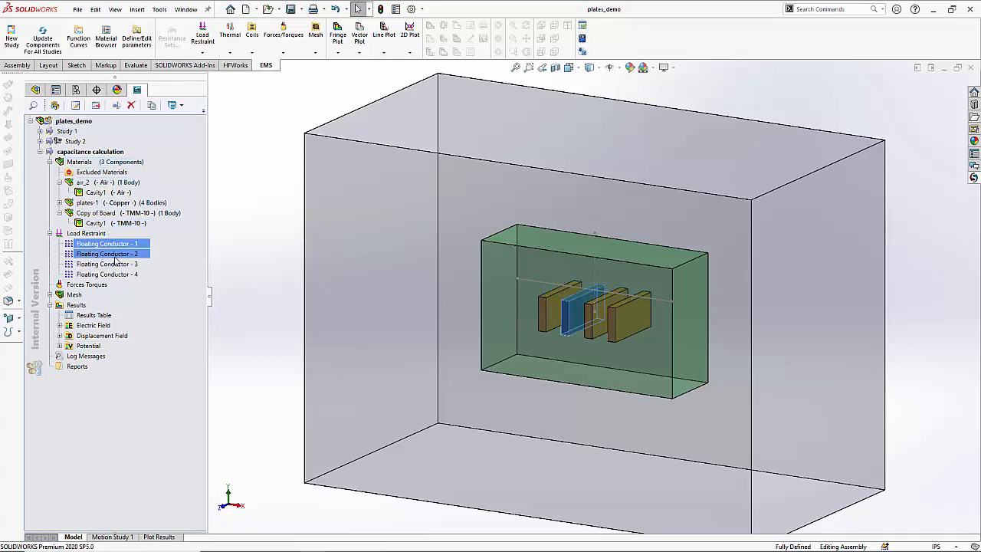
left_click(116, 265)
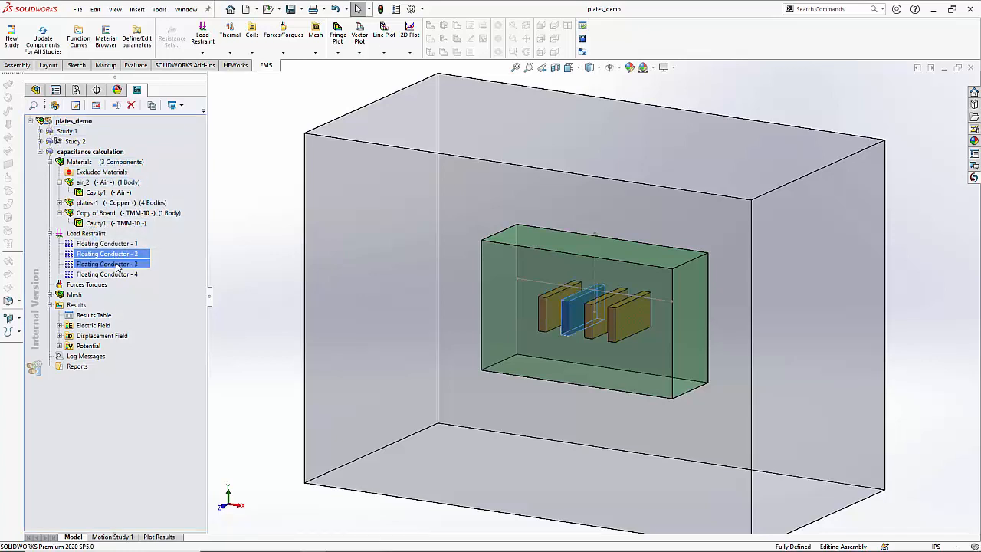
left_click(115, 274)
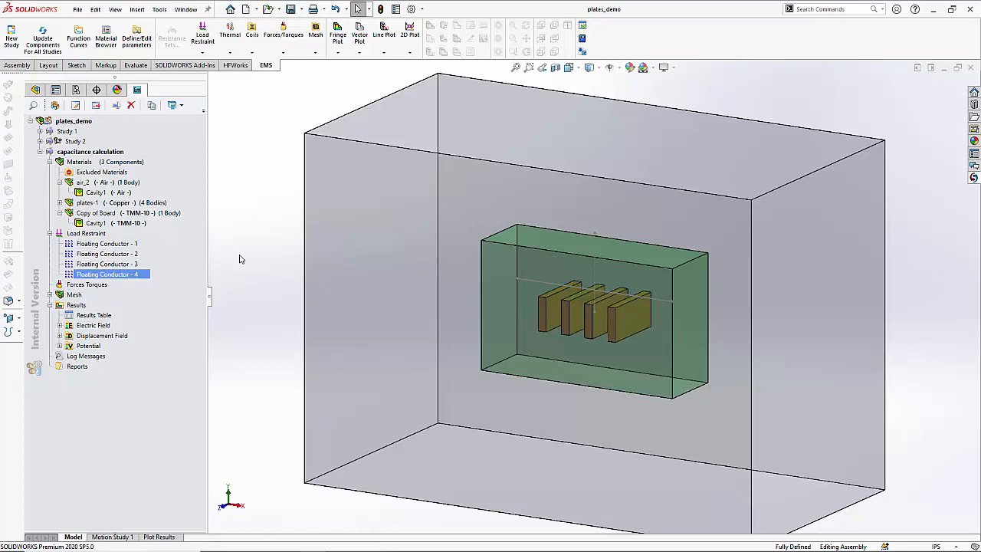
- Open the results table of the capacitance calculation study, examine the capacitance matrix of the floating conductors, and close it
left_click(111, 319)
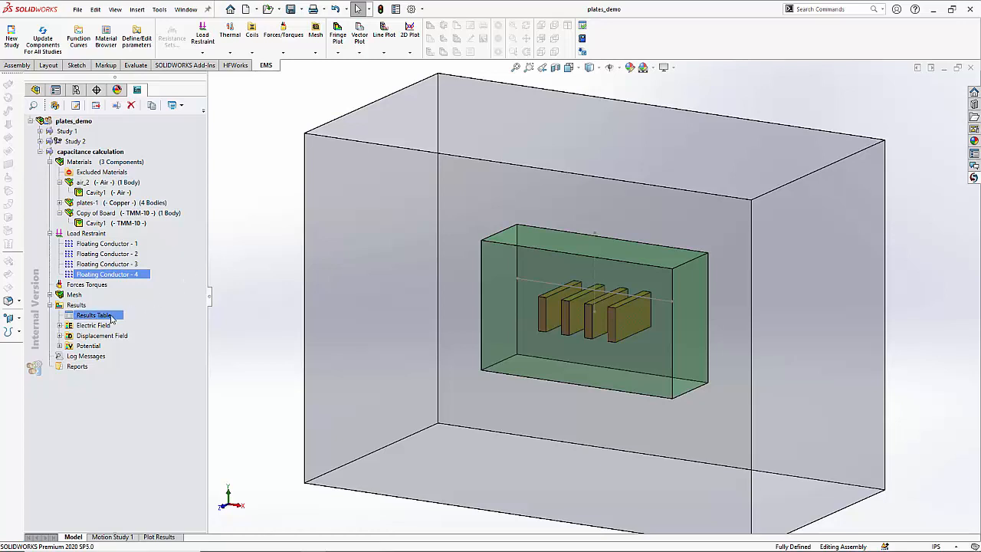
double_click(111, 315)
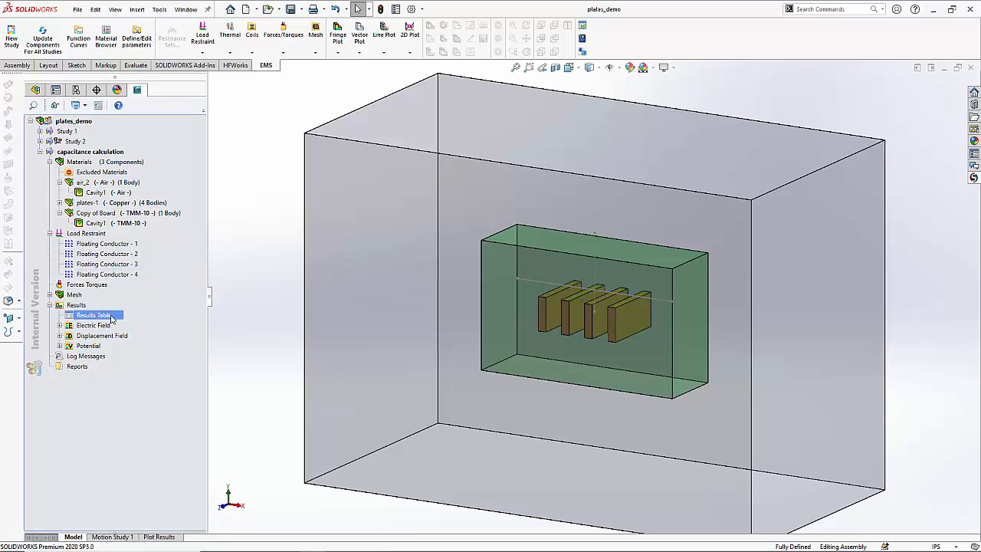
left_click_drag(431, 82, 292, 89)
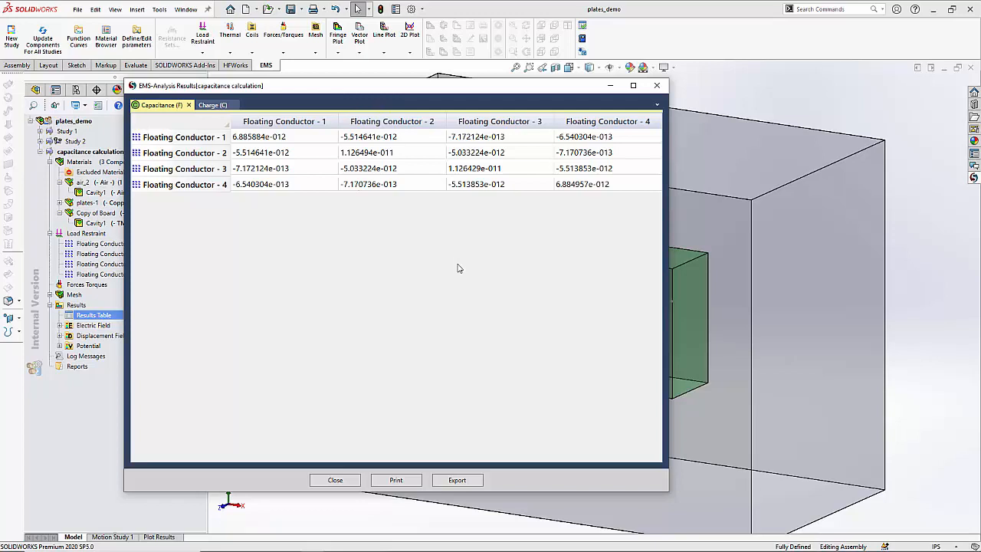
left_click(335, 480)
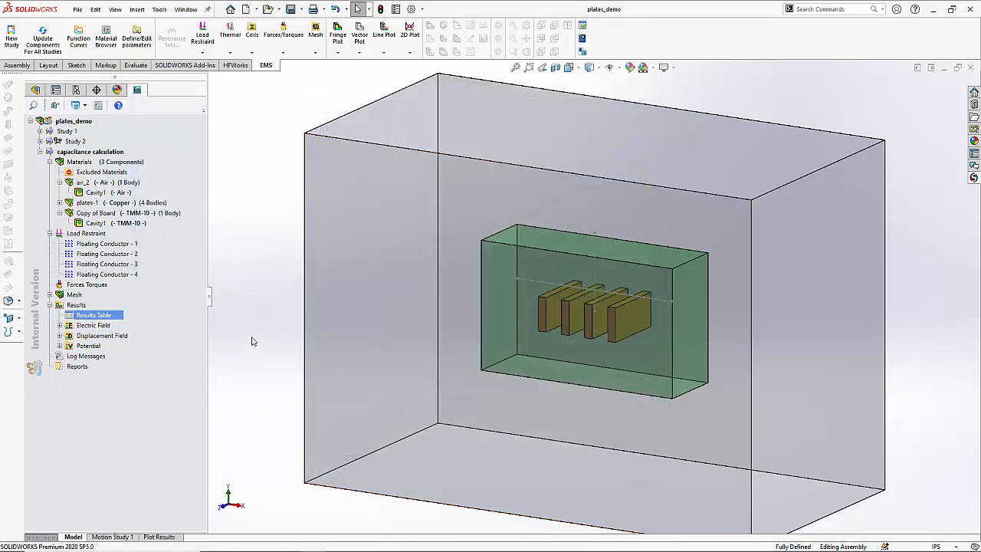